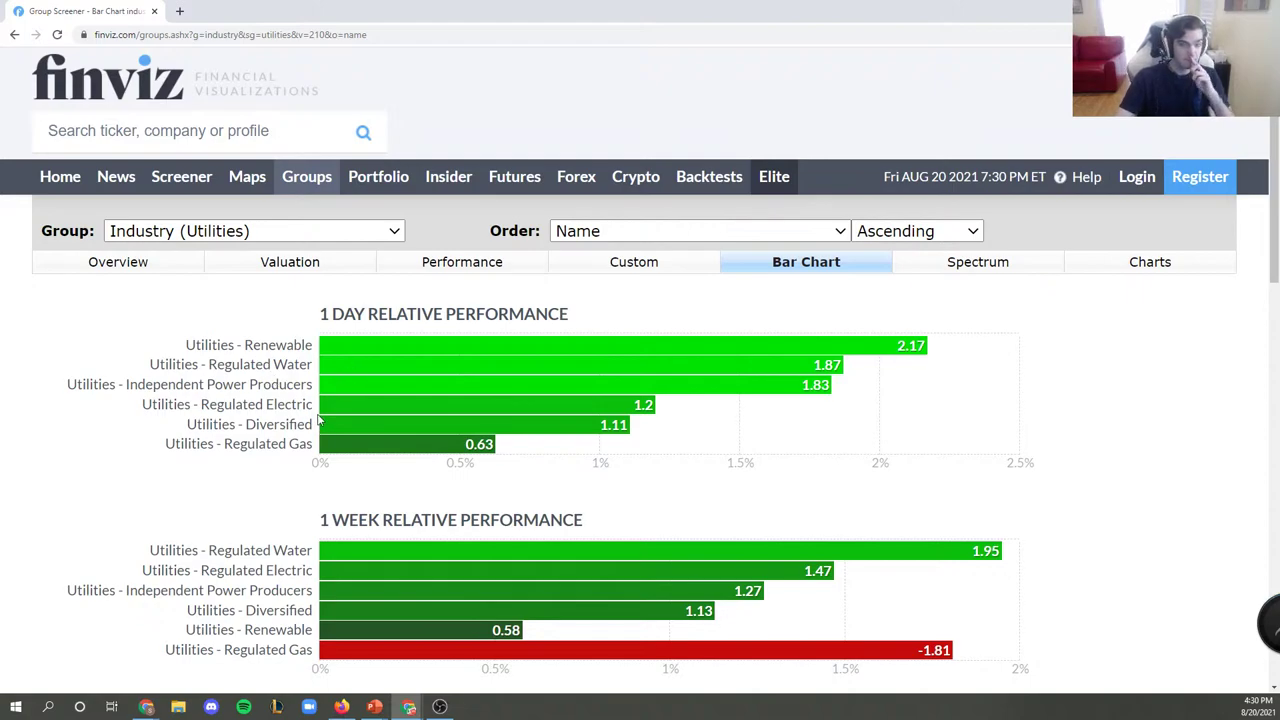
# Examine the 1 day, 1 week and 1 month relative performance of the utilities industries.
pyautogui.scroll(-3, 319, 423)
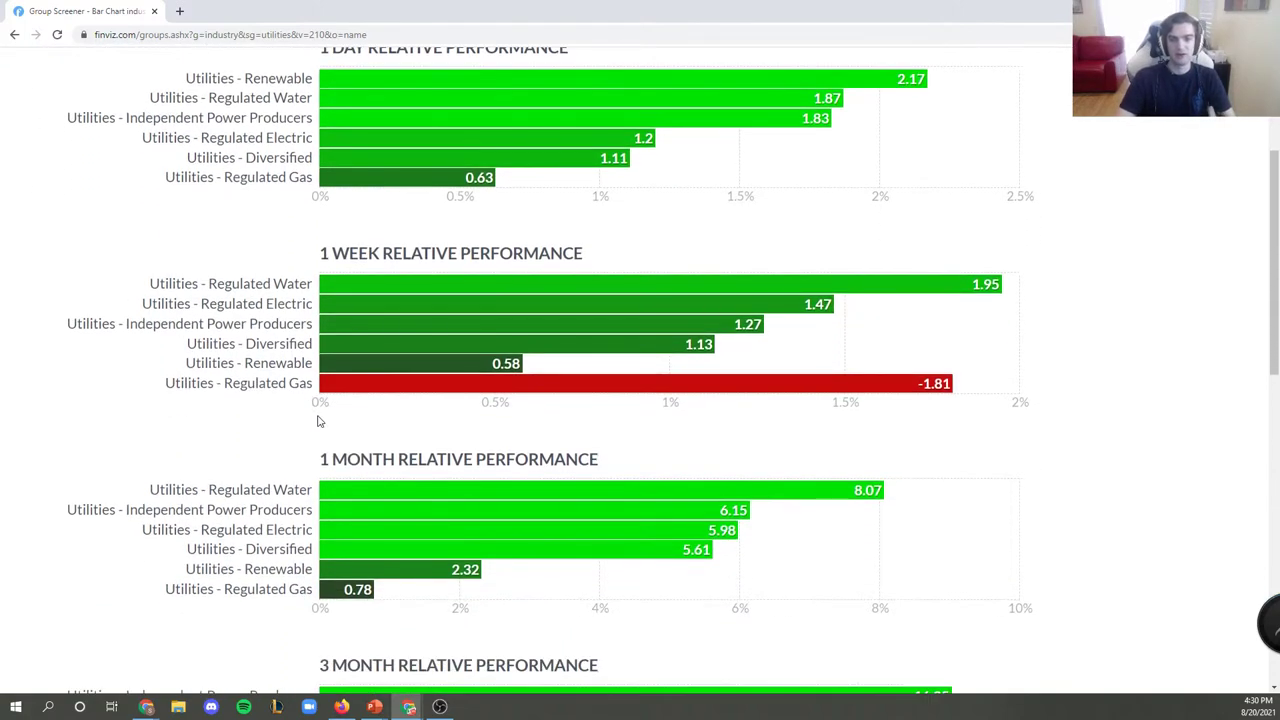
pyautogui.scroll(1, 322, 423)
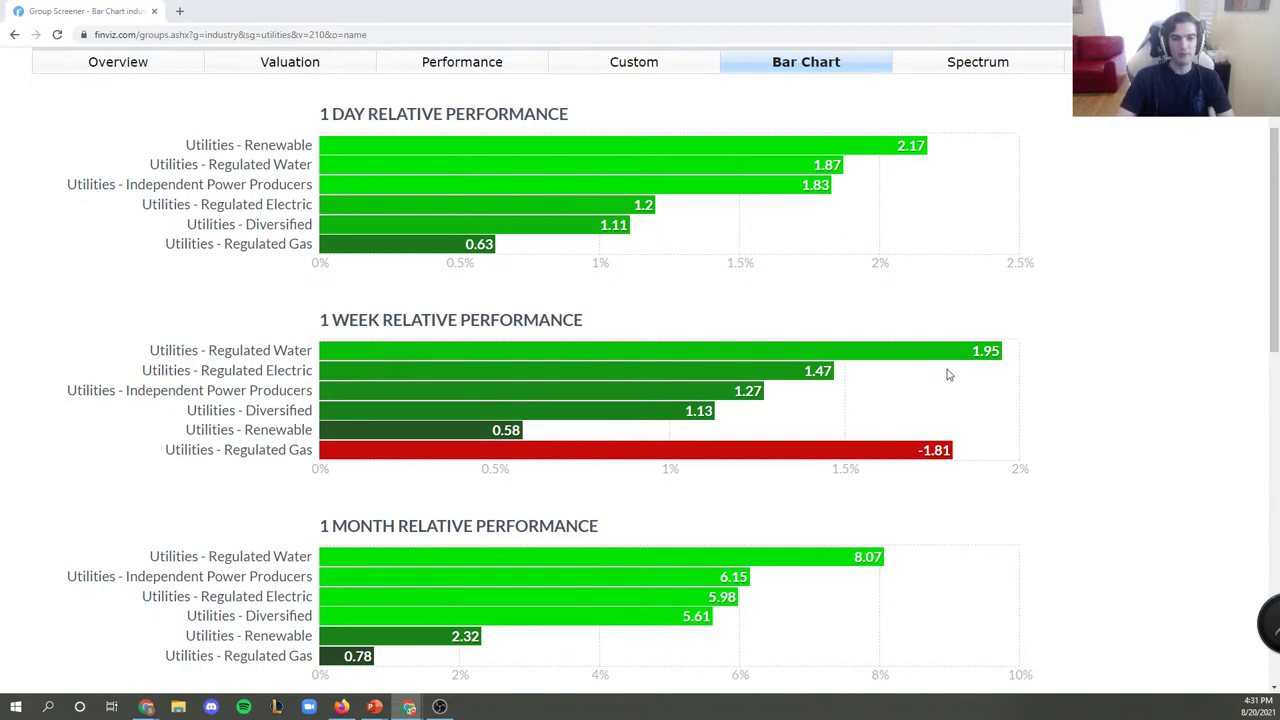
pyautogui.scroll(-2, 949, 374)
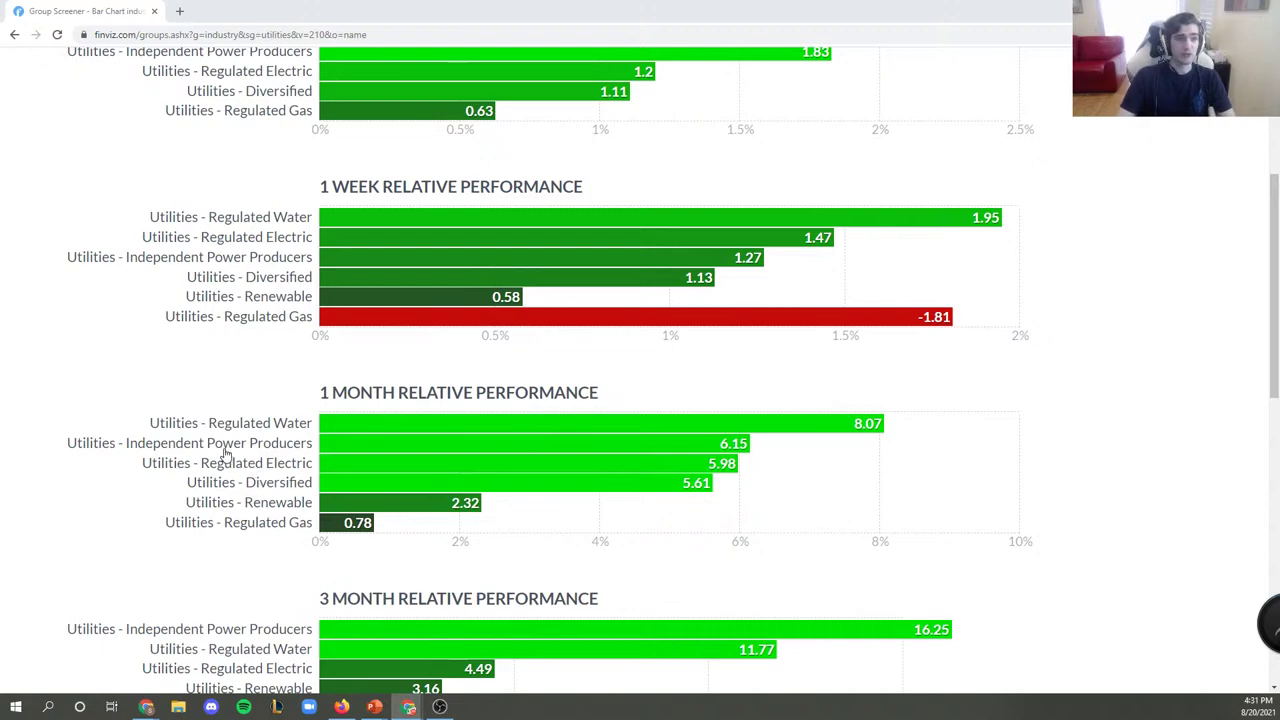
pyautogui.scroll(3, 240, 435)
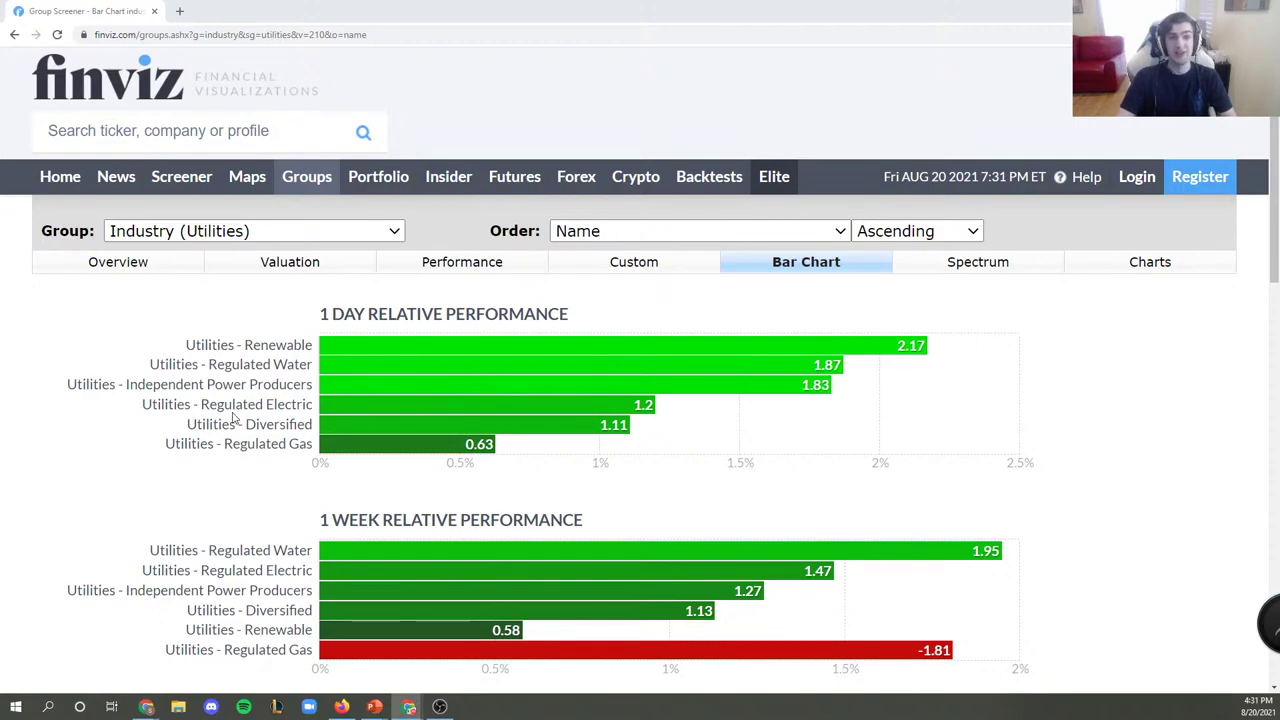
# Change the group from the utilities subset to all industries and view the 1 day relative performance ranking.
pyautogui.click(268, 232)
pyautogui.click(200, 272)
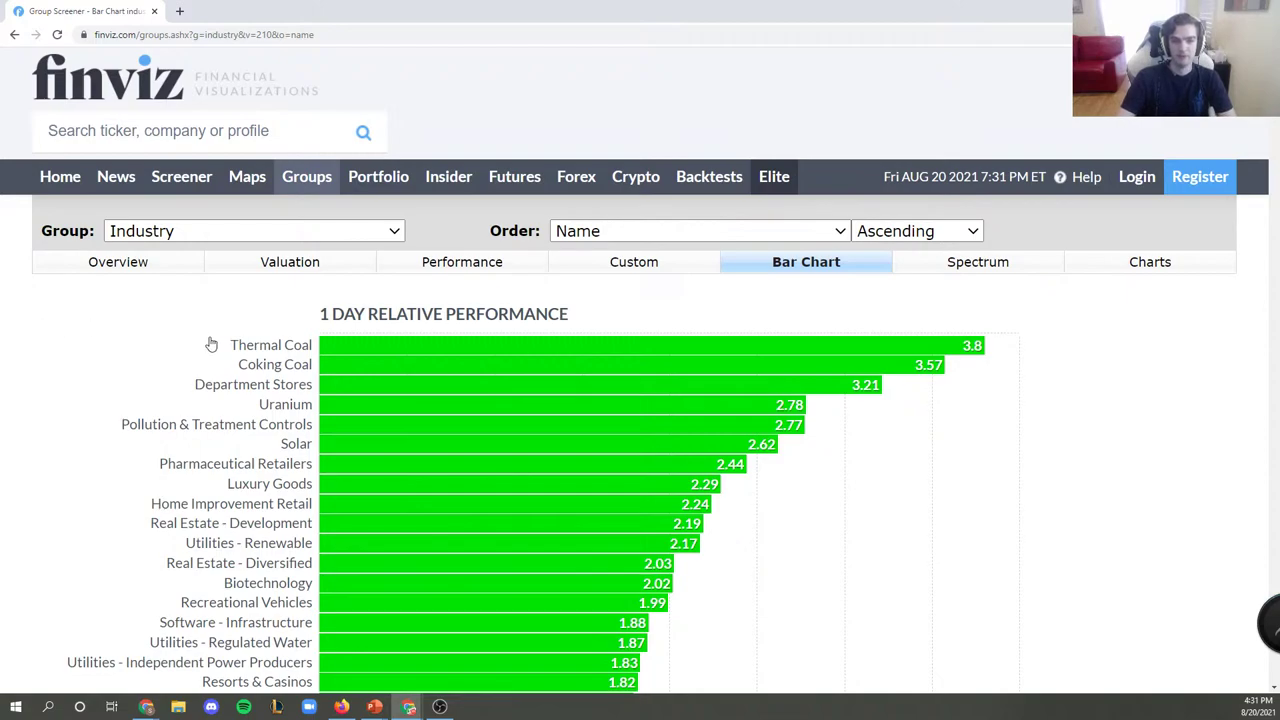
pyautogui.scroll(-1, 211, 344)
pyautogui.scroll(-1, 208, 340)
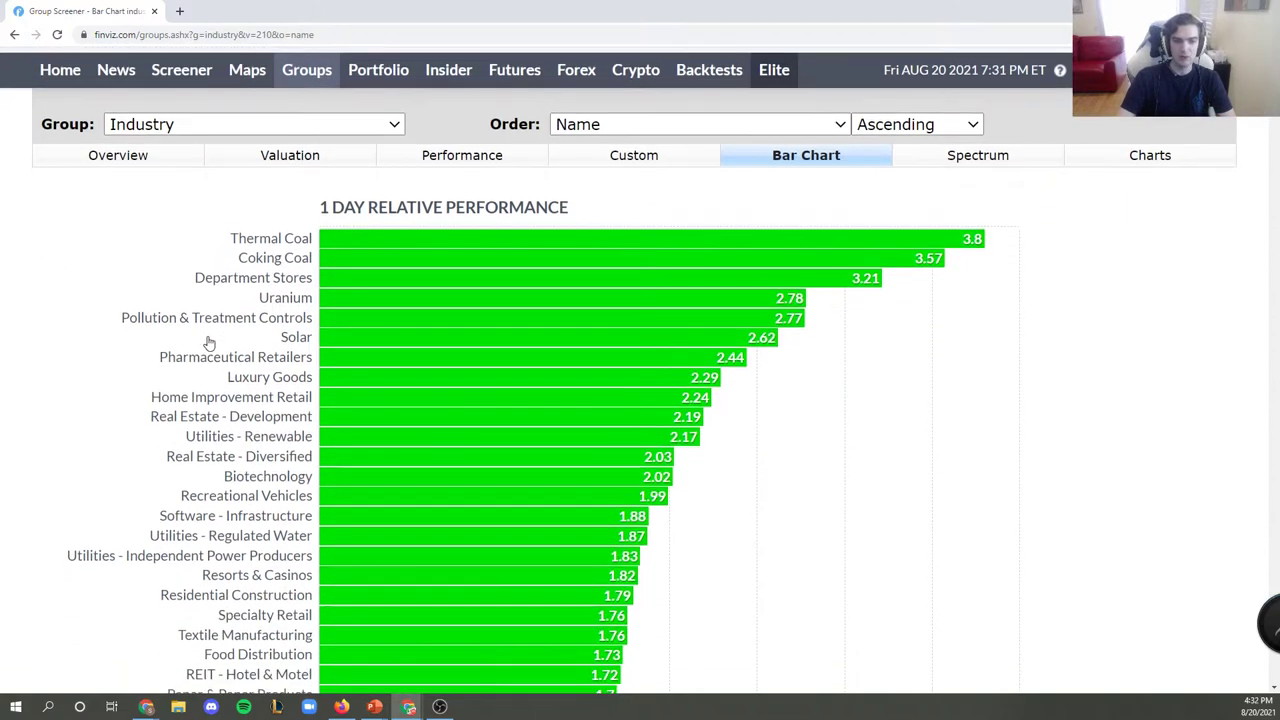
pyautogui.scroll(-1, 252, 334)
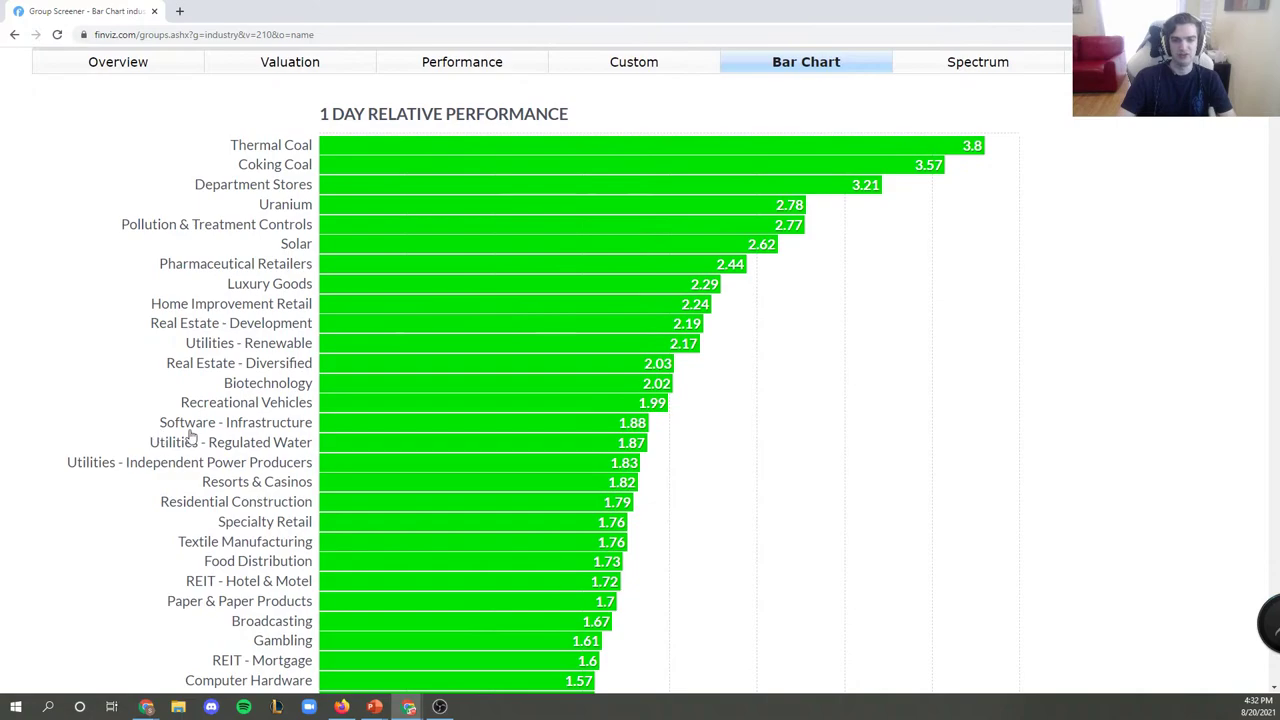
# Highlight Utilities - Regulated Water in the 1 day performance ranking and close its stock screener tab.
pyautogui.moveTo(137, 443); pyautogui.dragTo(318, 445)
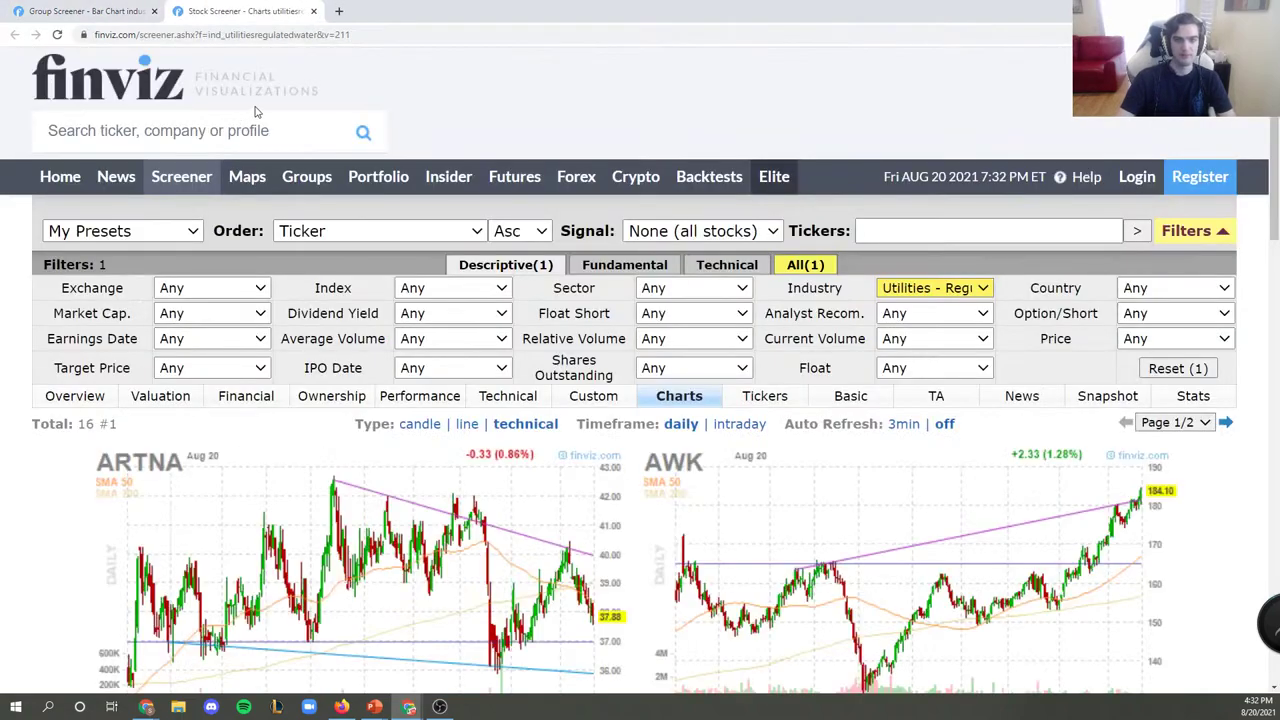
pyautogui.click(313, 11)
pyautogui.scroll(-1, 186, 323)
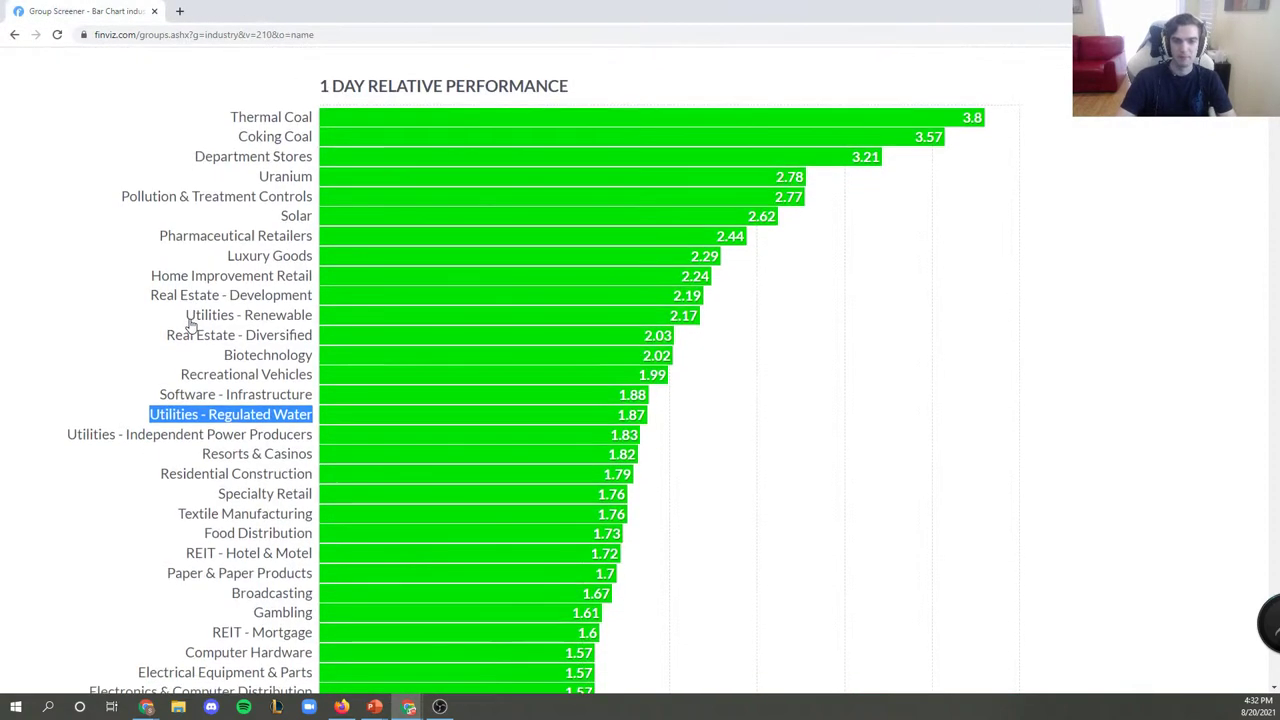
# Examine where the utilities industries rank in the 1 day, 1 week and 1 month relative performance charts for all industries.
pyautogui.scroll(-17, 188, 325)
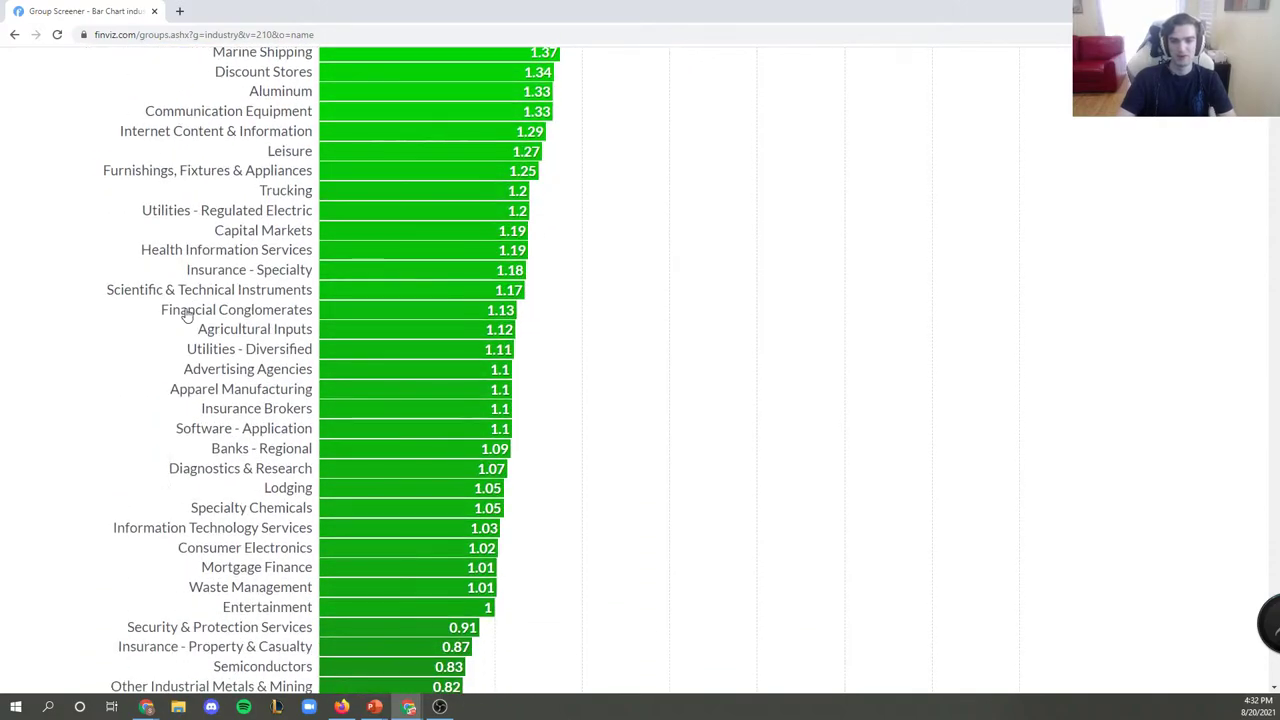
pyautogui.scroll(-20, 186, 313)
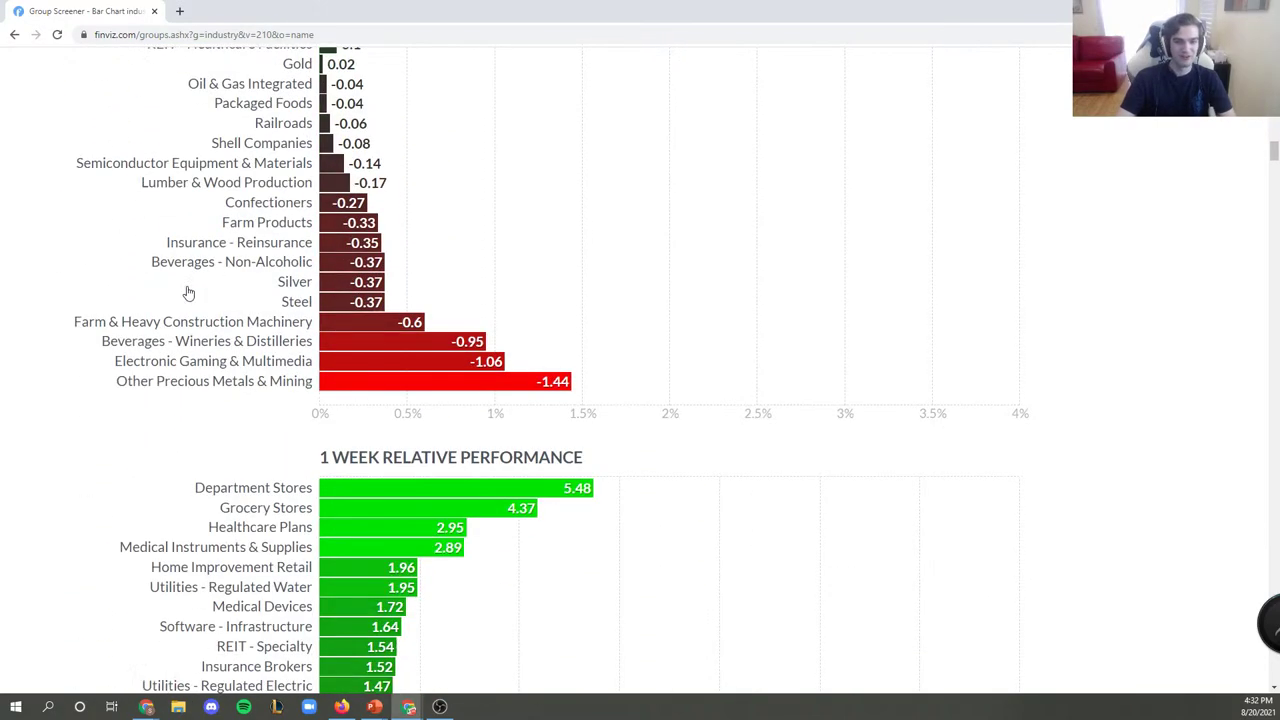
pyautogui.scroll(-20, 187, 292)
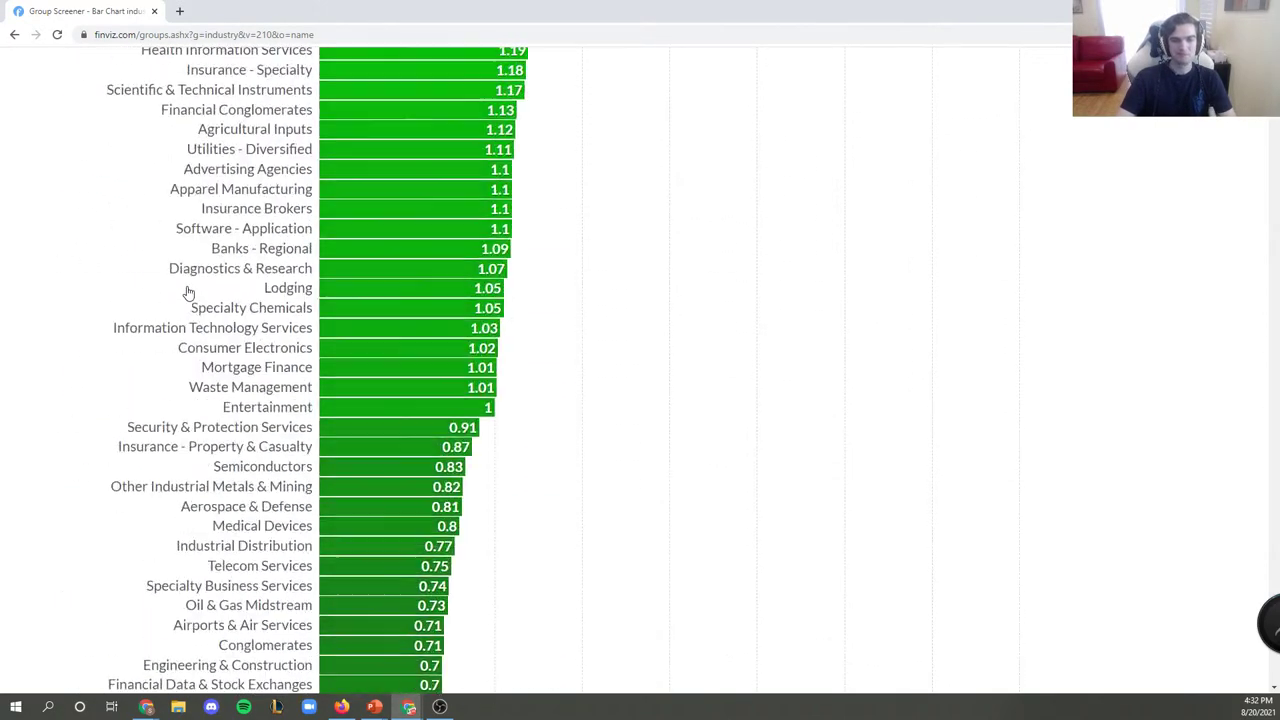
pyautogui.scroll(12, 187, 292)
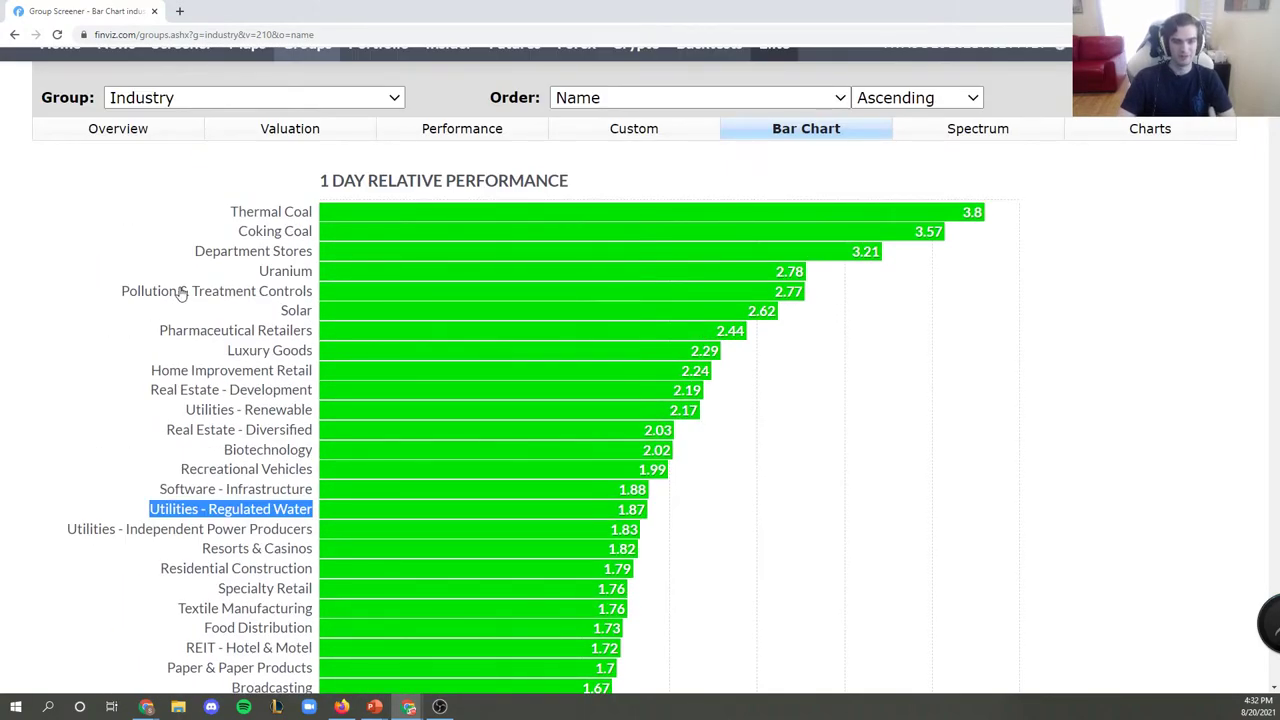
pyautogui.scroll(-13, 180, 292)
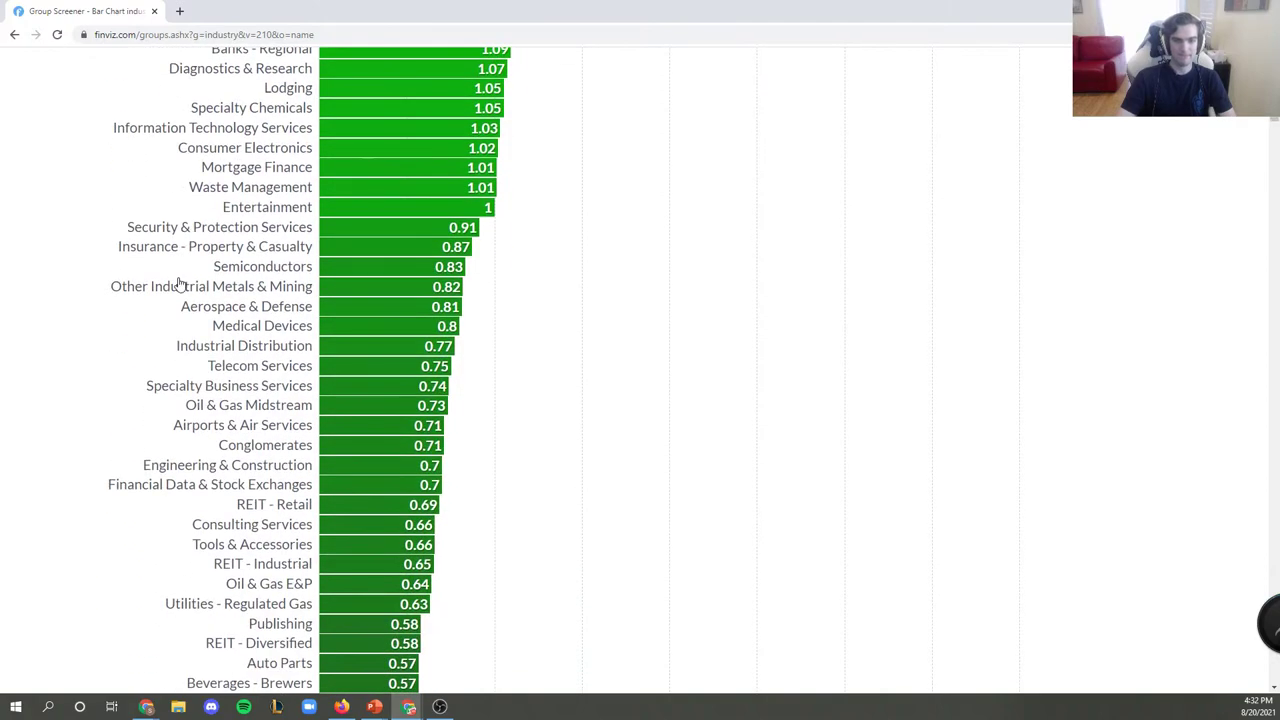
pyautogui.scroll(-17, 180, 283)
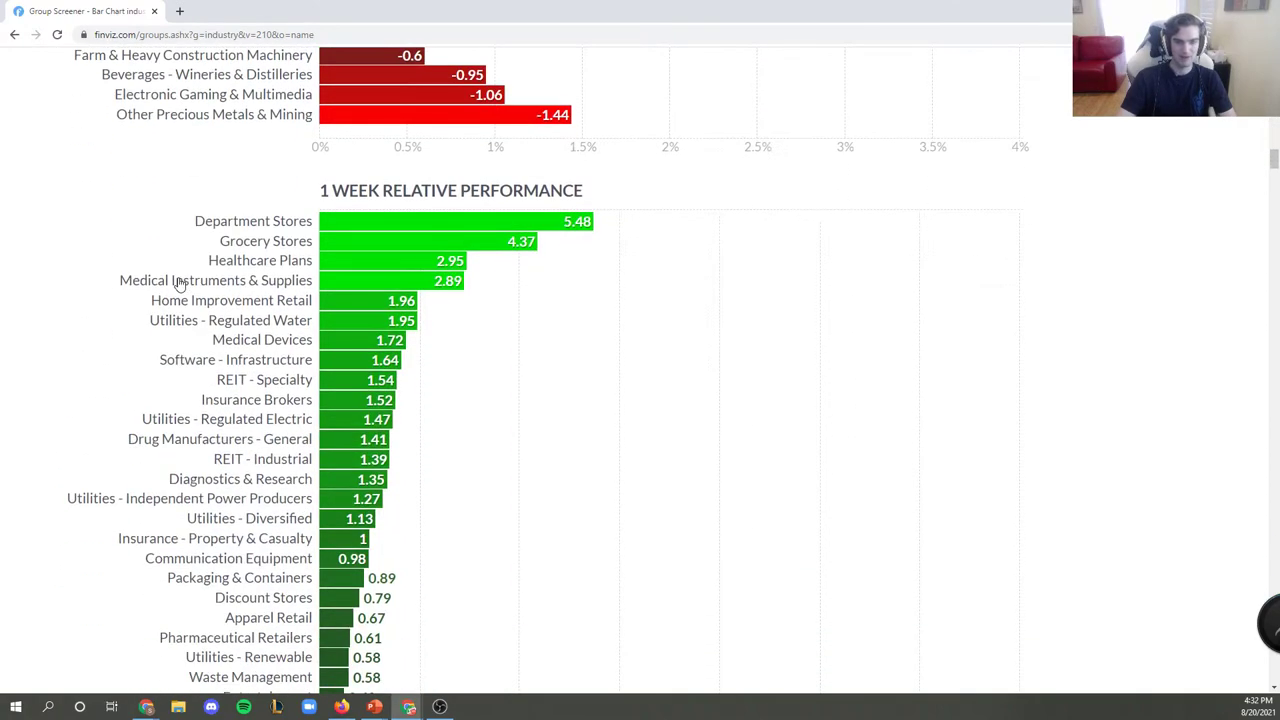
pyautogui.scroll(-1, 180, 283)
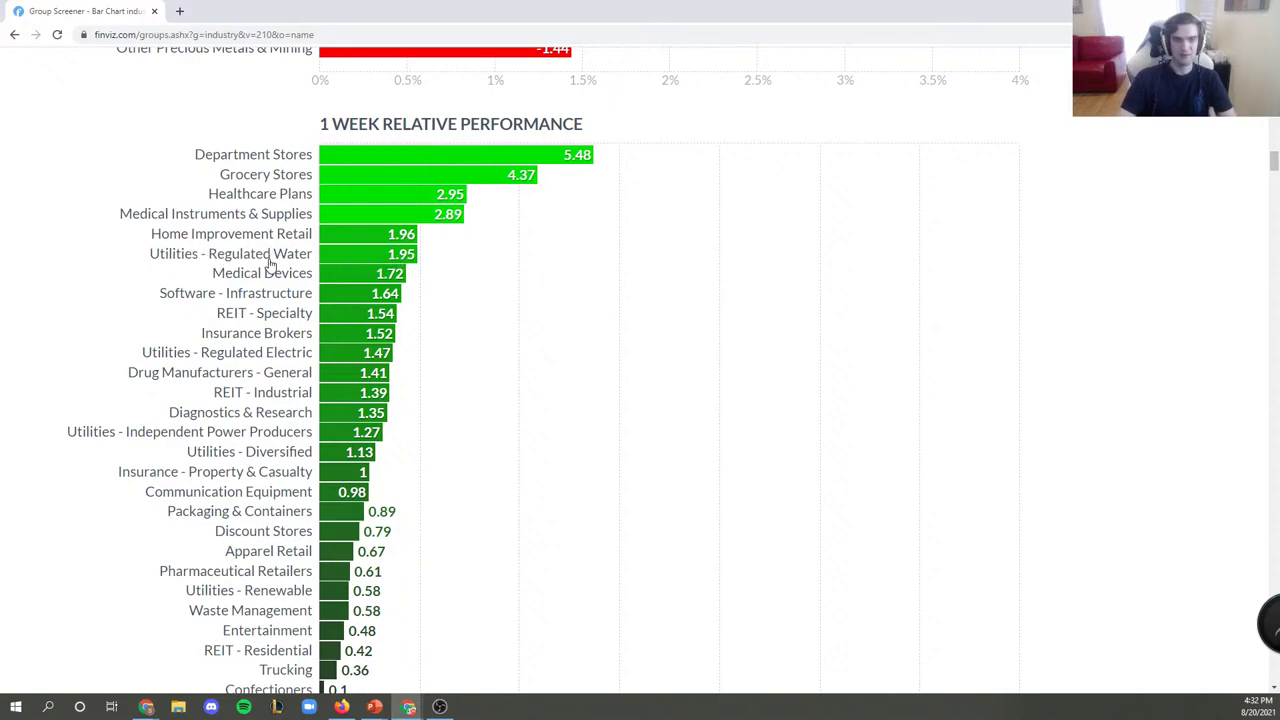
pyautogui.scroll(-20, 270, 262)
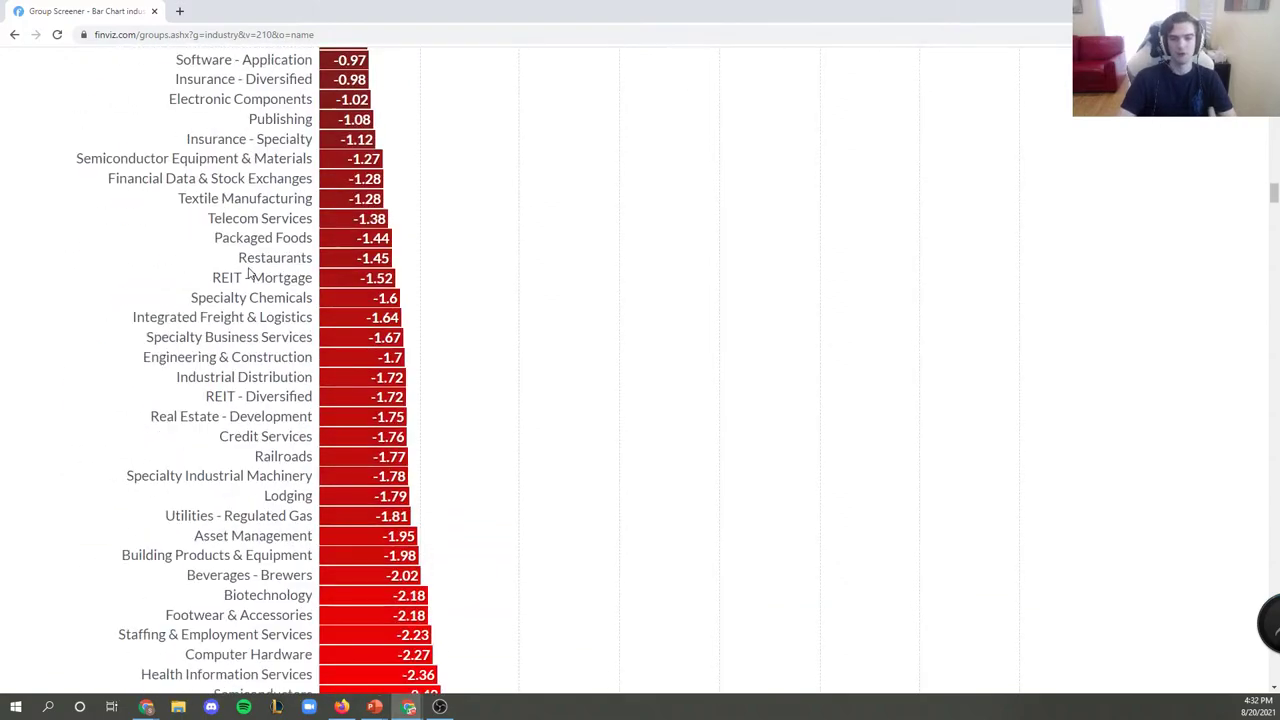
pyautogui.scroll(-1, 237, 271)
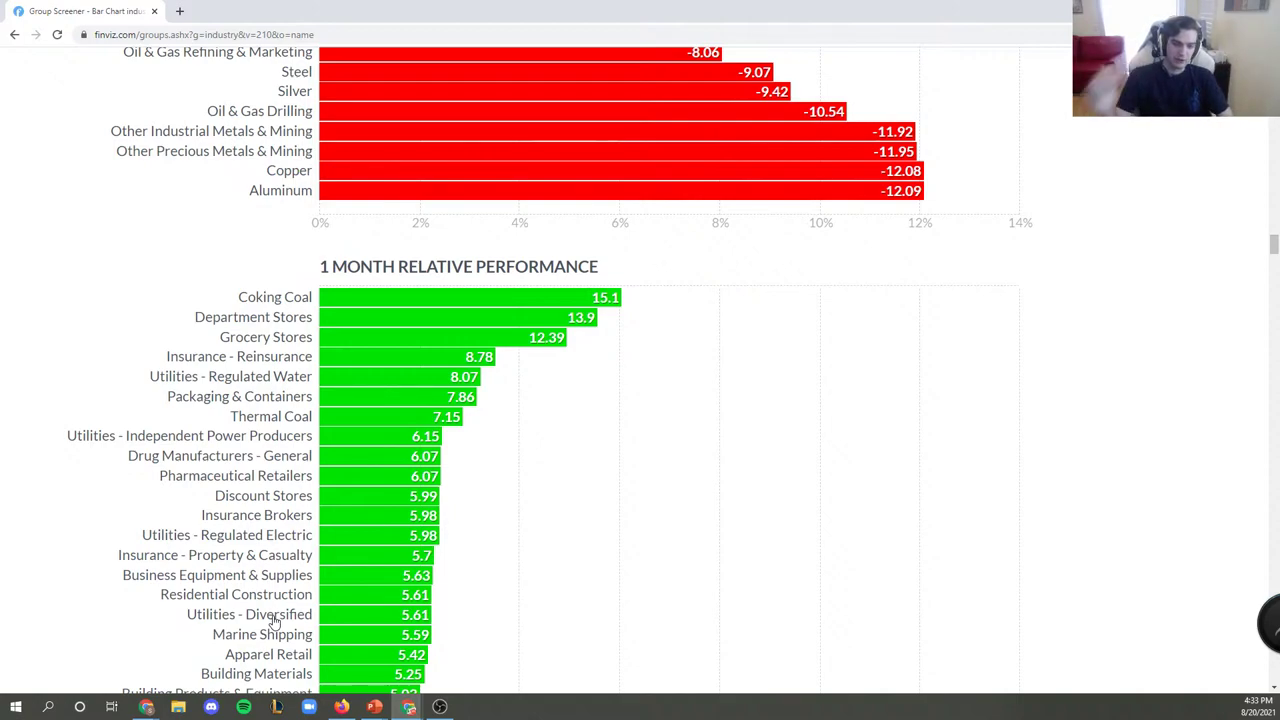
# Compare the weakest and strongest industries in the 1 week chart with those in the 1 day relative performance chart.
pyautogui.scroll(10, 371, 466)
pyautogui.scroll(15, 403, 256)
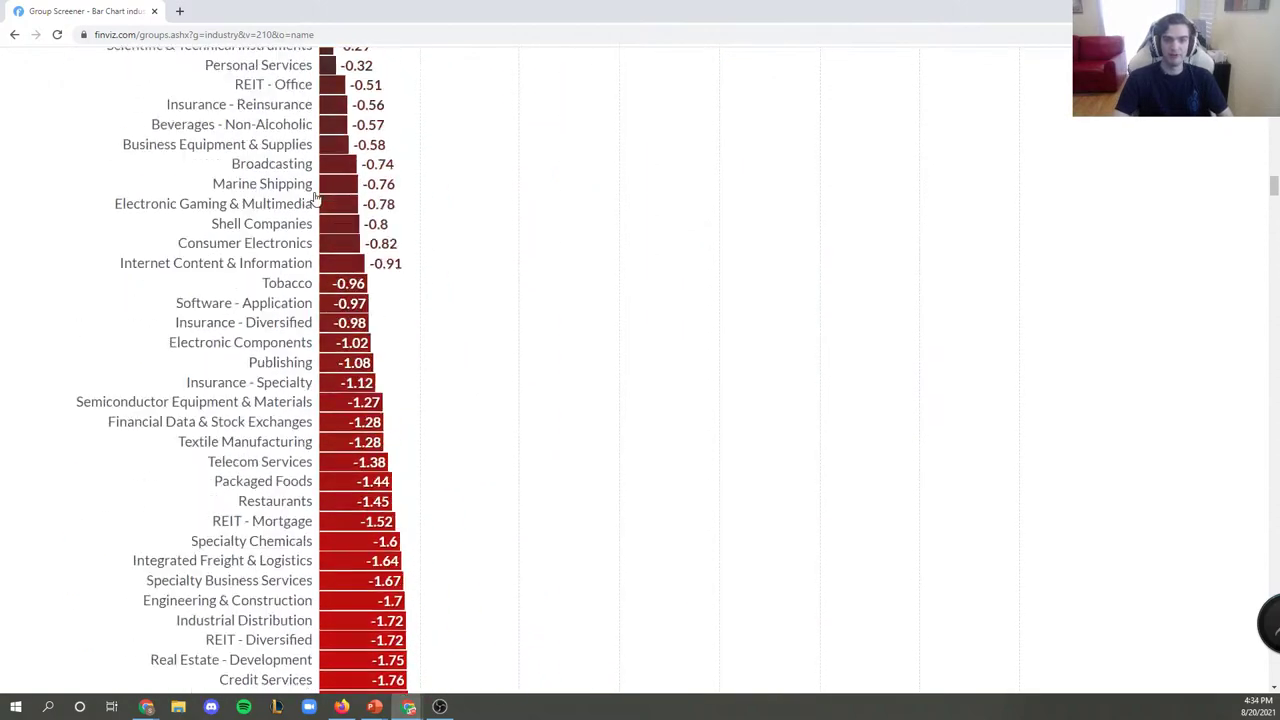
pyautogui.scroll(-12, 270, 90)
pyautogui.scroll(3, 260, 60)
pyautogui.click(247, 34)
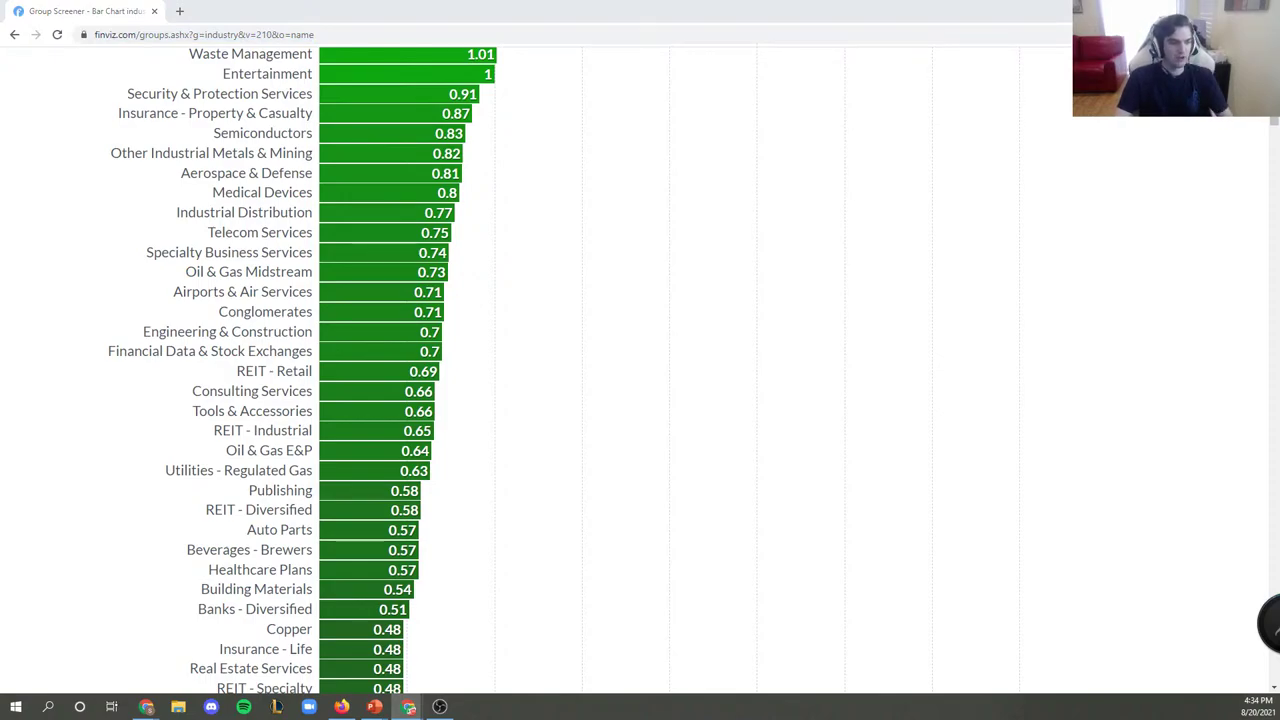
pyautogui.scroll(7, 150, 425)
pyautogui.scroll(10, 168, 440)
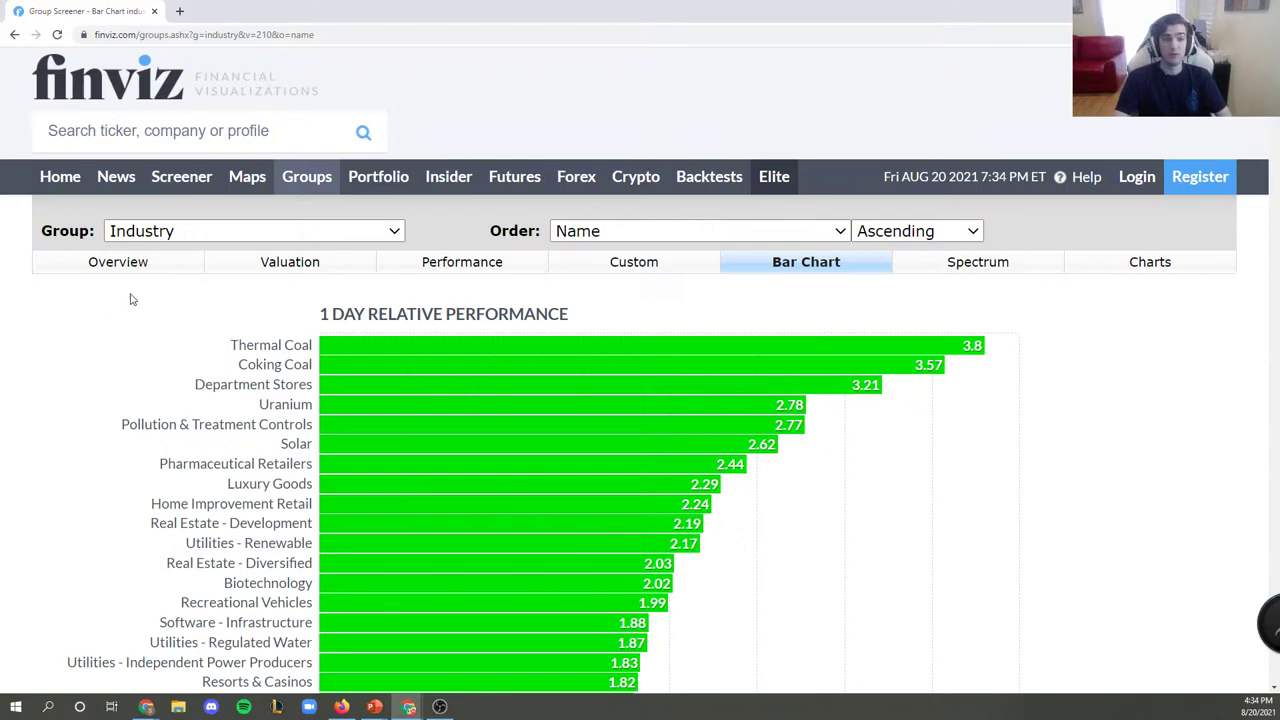
pyautogui.scroll(-18, 143, 288)
pyautogui.scroll(-12, 143, 288)
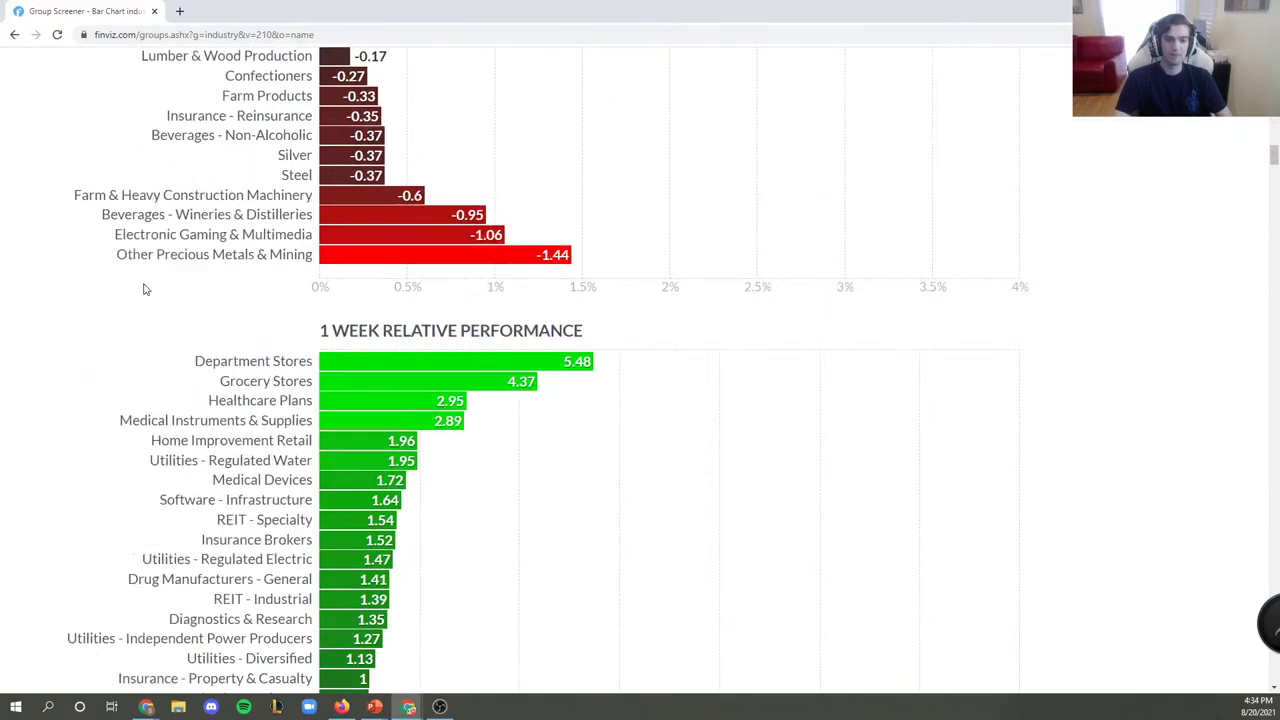
pyautogui.scroll(5, 145, 290)
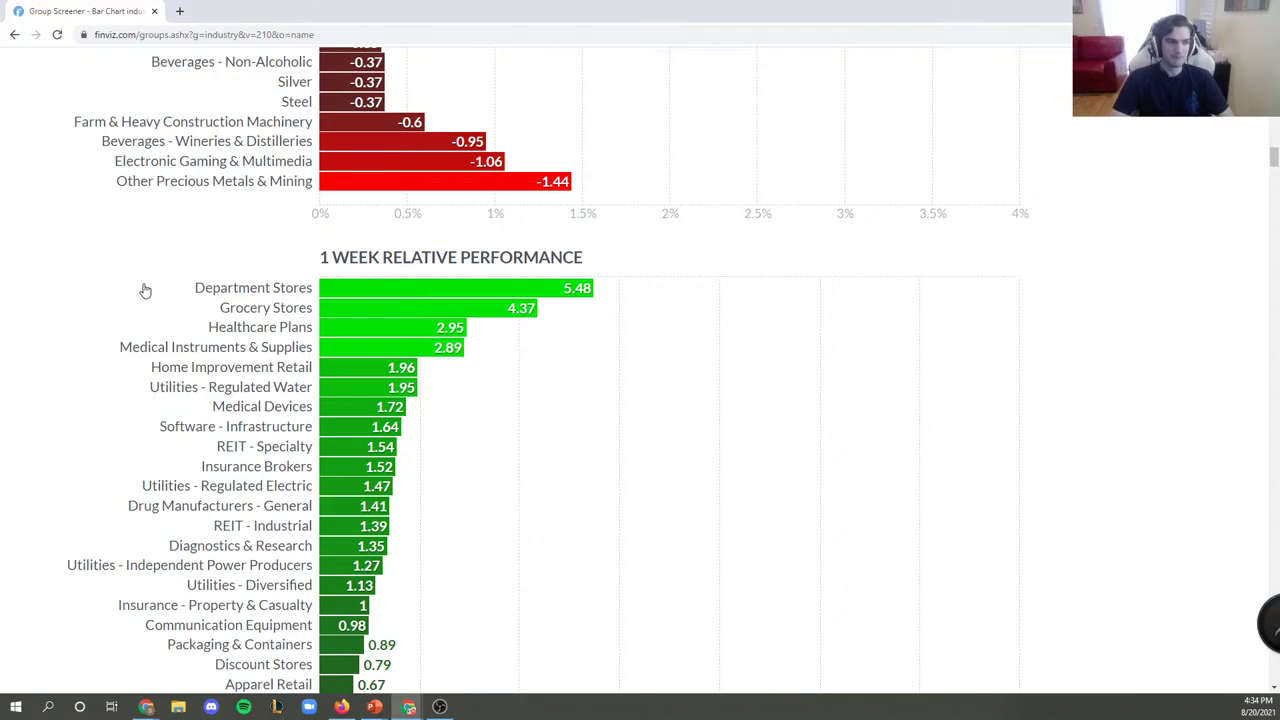
pyautogui.scroll(15, 479, 260)
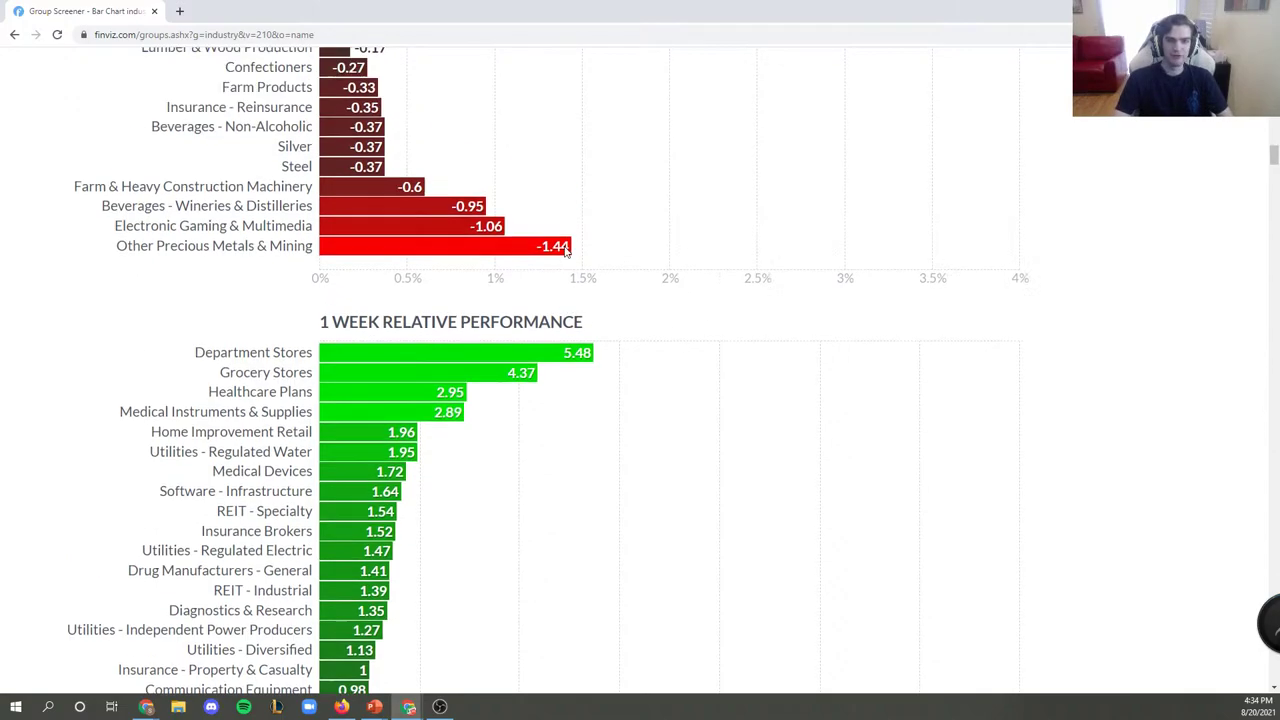
pyautogui.scroll(9, 479, 260)
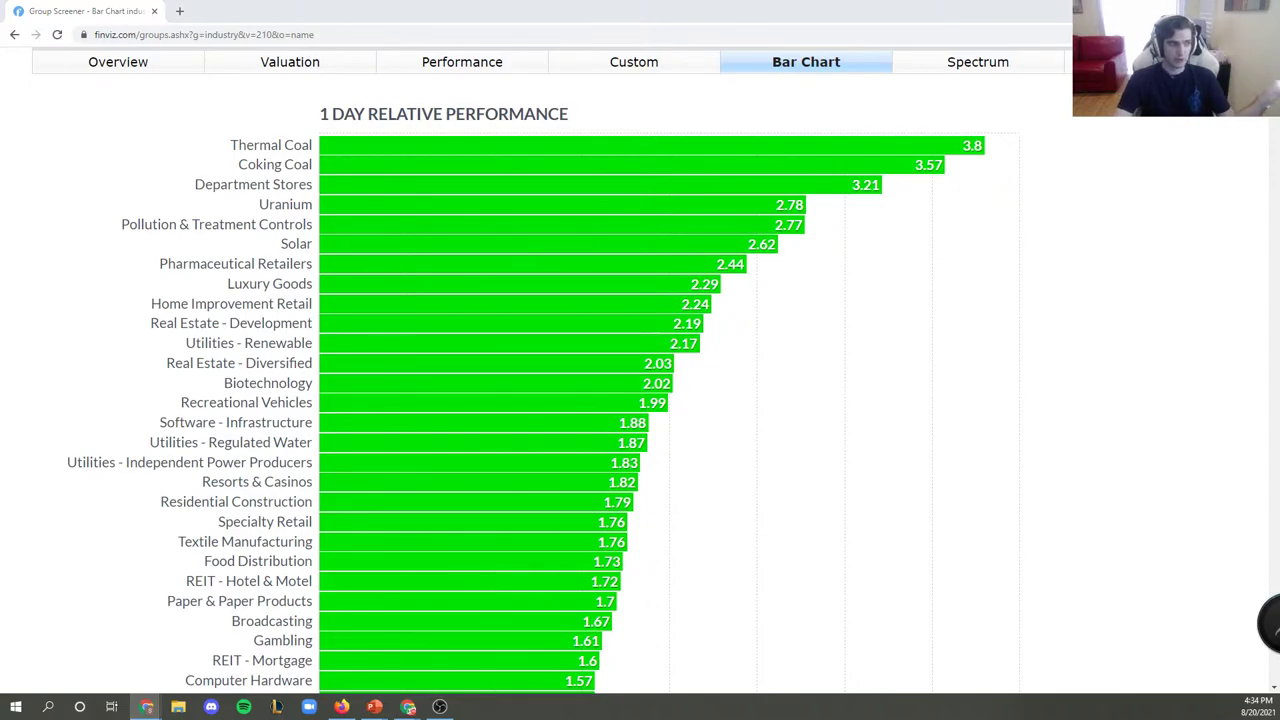
# Switch to the Sectors Made Simple dashboard and view the current sector matrix dated August 20, 2021.
pyautogui.click(408, 706)
pyautogui.scroll(-4, 434, 229)
pyautogui.scroll(4, 395, 203)
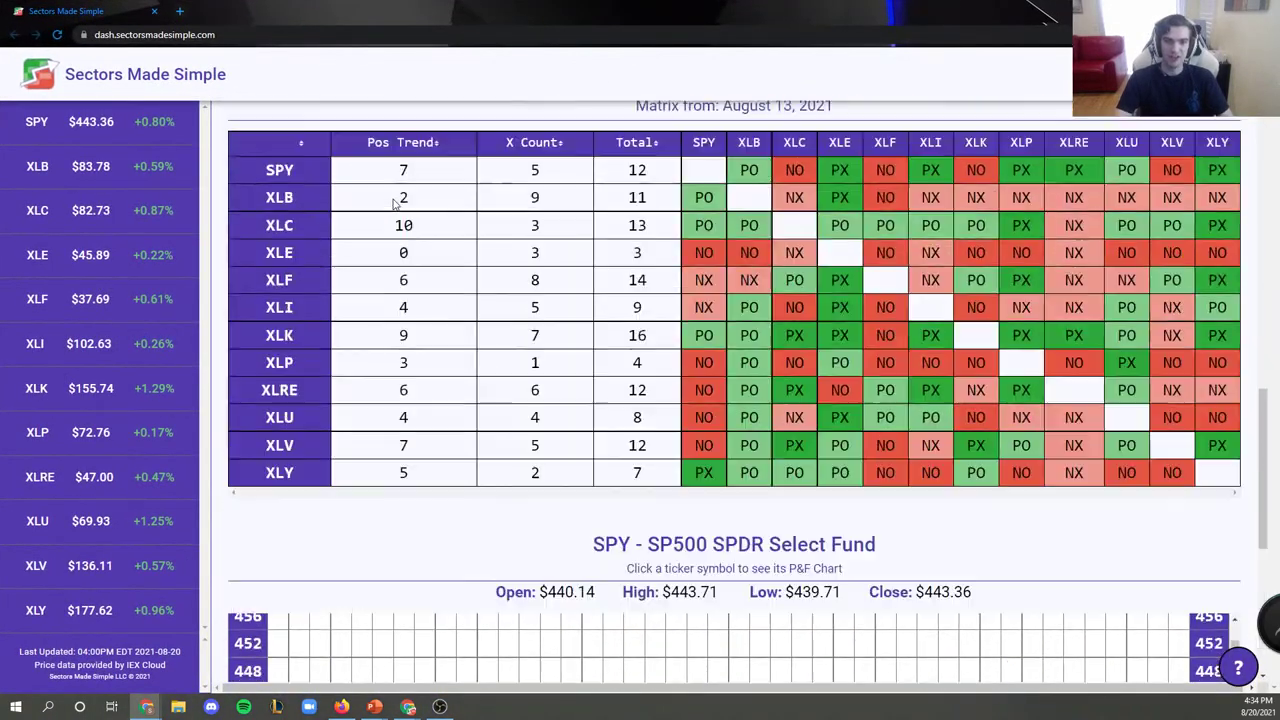
pyautogui.scroll(6, 395, 203)
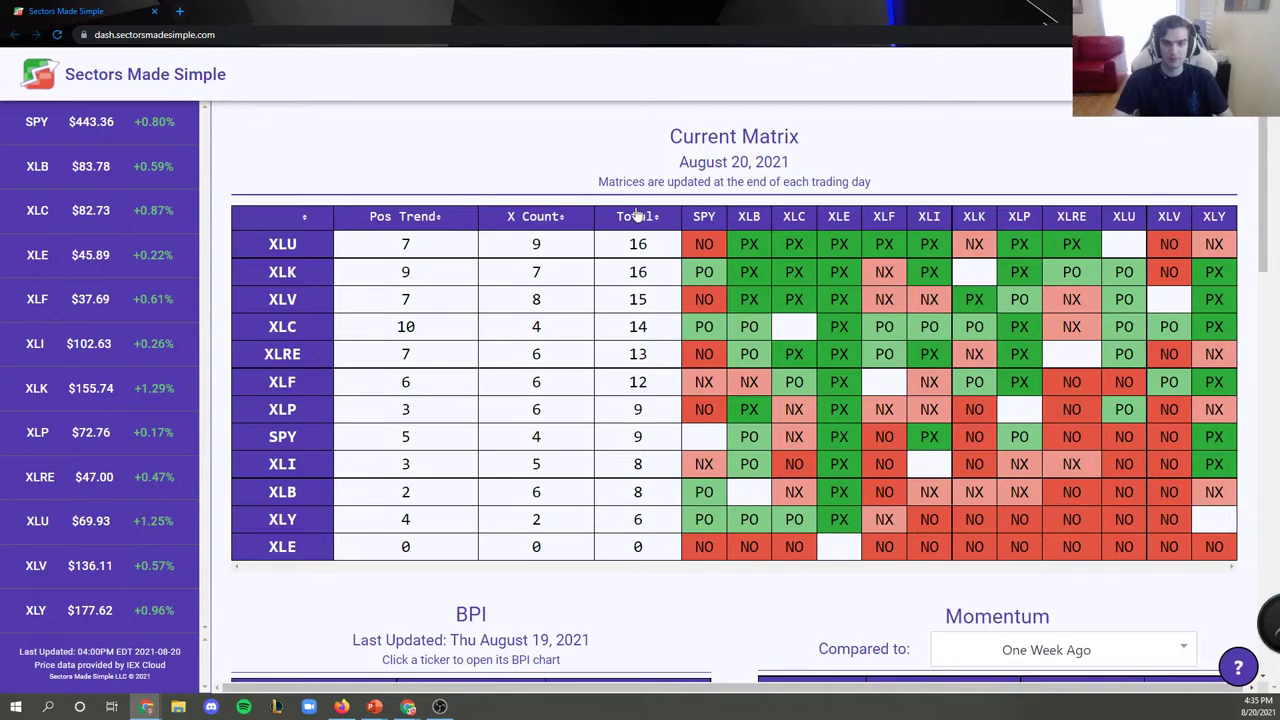
# Compare the current sector matrix with the one-week momentum table and the matrix from August 13, 2021.
pyautogui.scroll(-3, 700, 280)
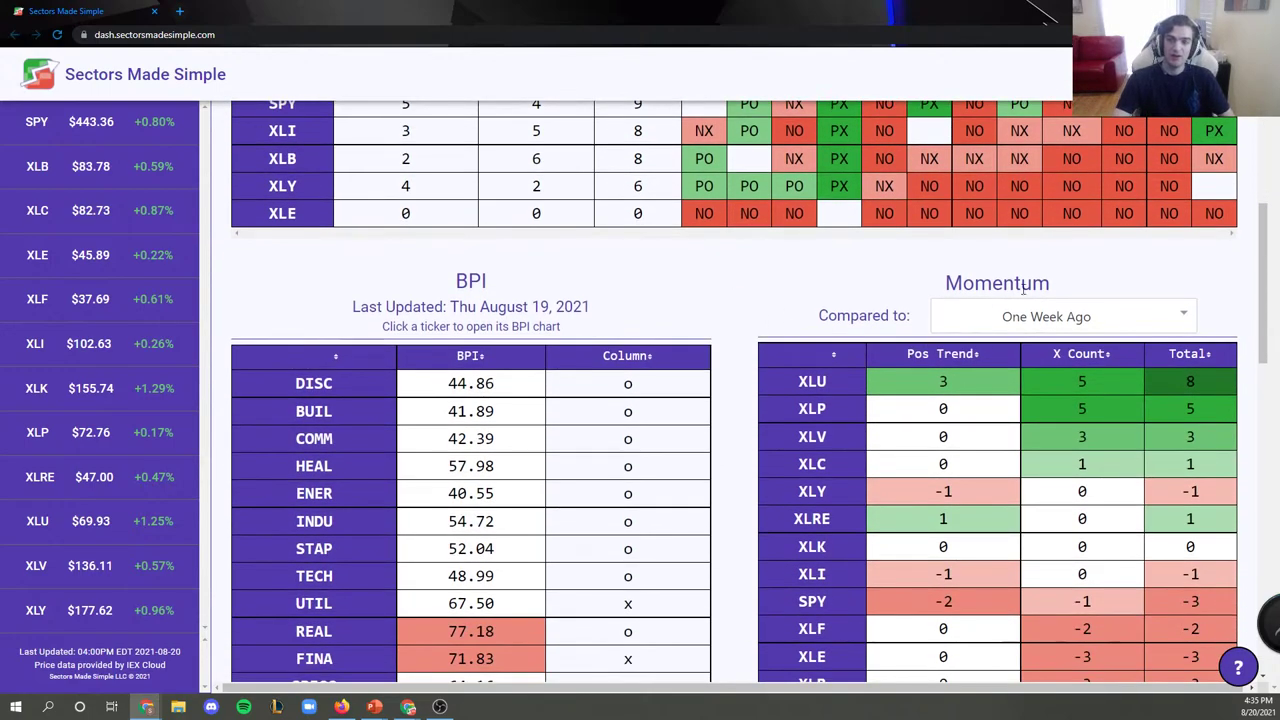
pyautogui.doubleClick(1025, 284)
pyautogui.click(1054, 253)
pyautogui.scroll(3, 922, 234)
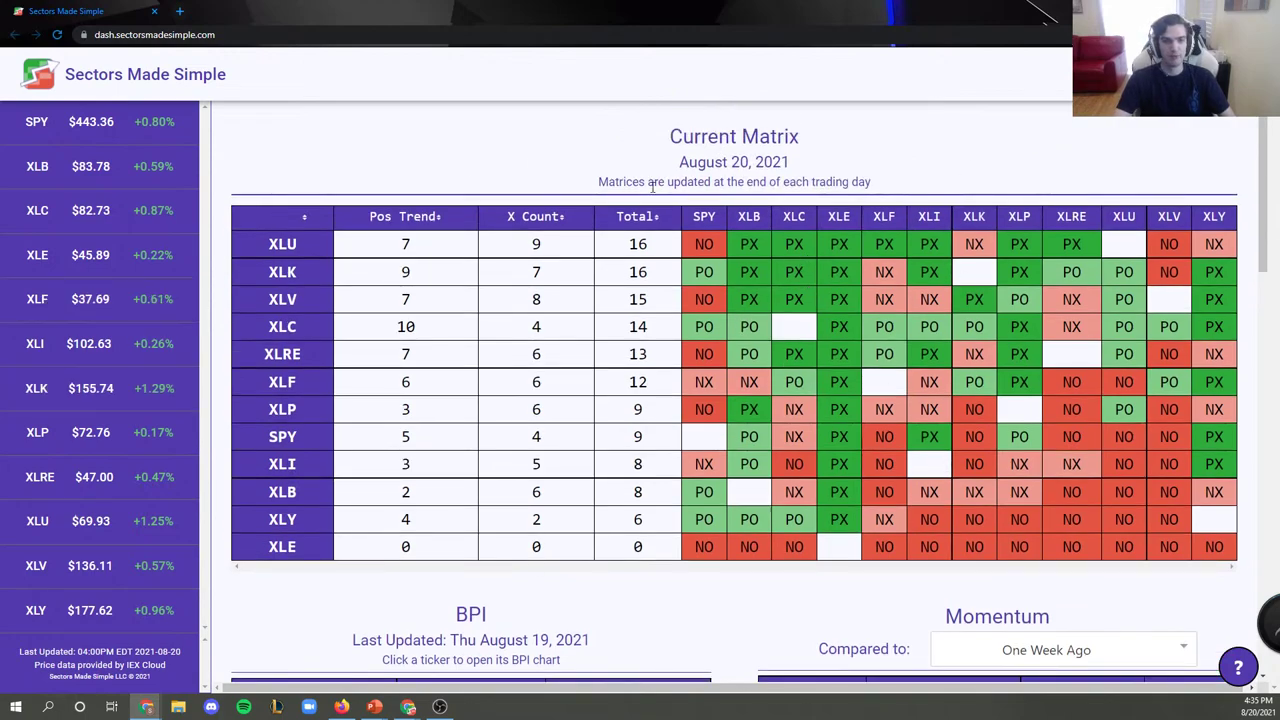
pyautogui.scroll(-3, 652, 186)
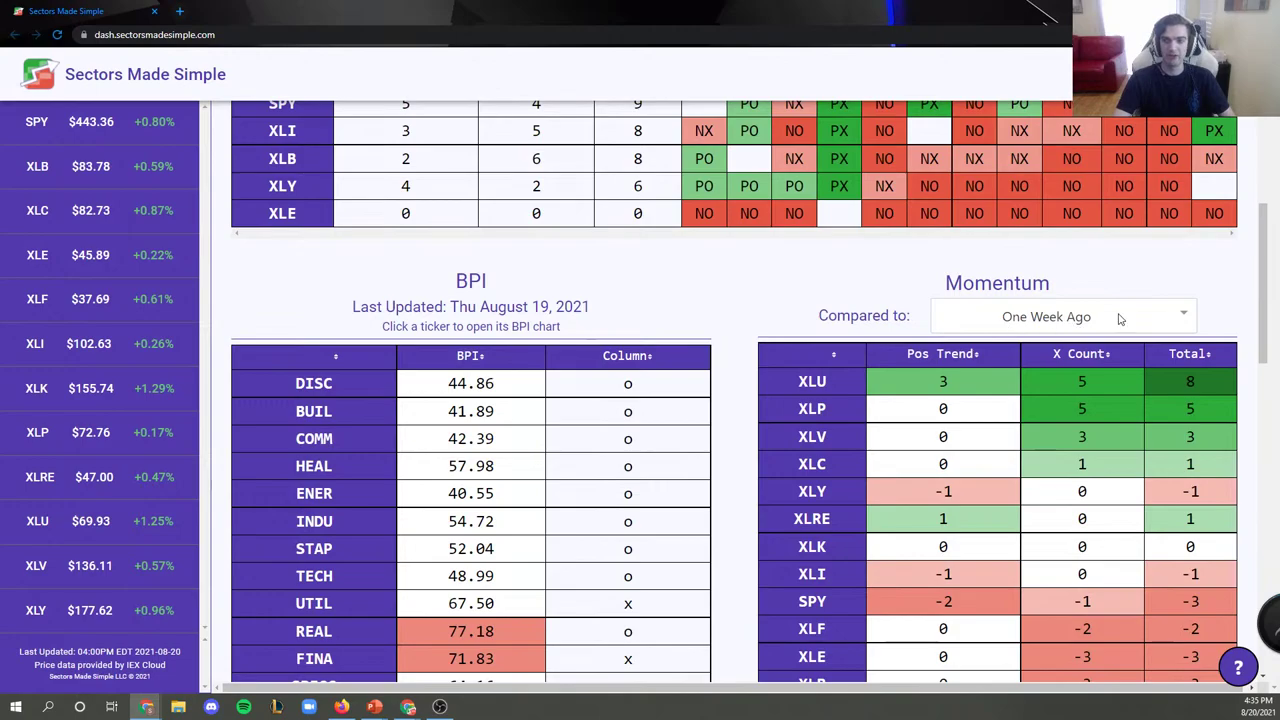
pyautogui.scroll(-4, 801, 287)
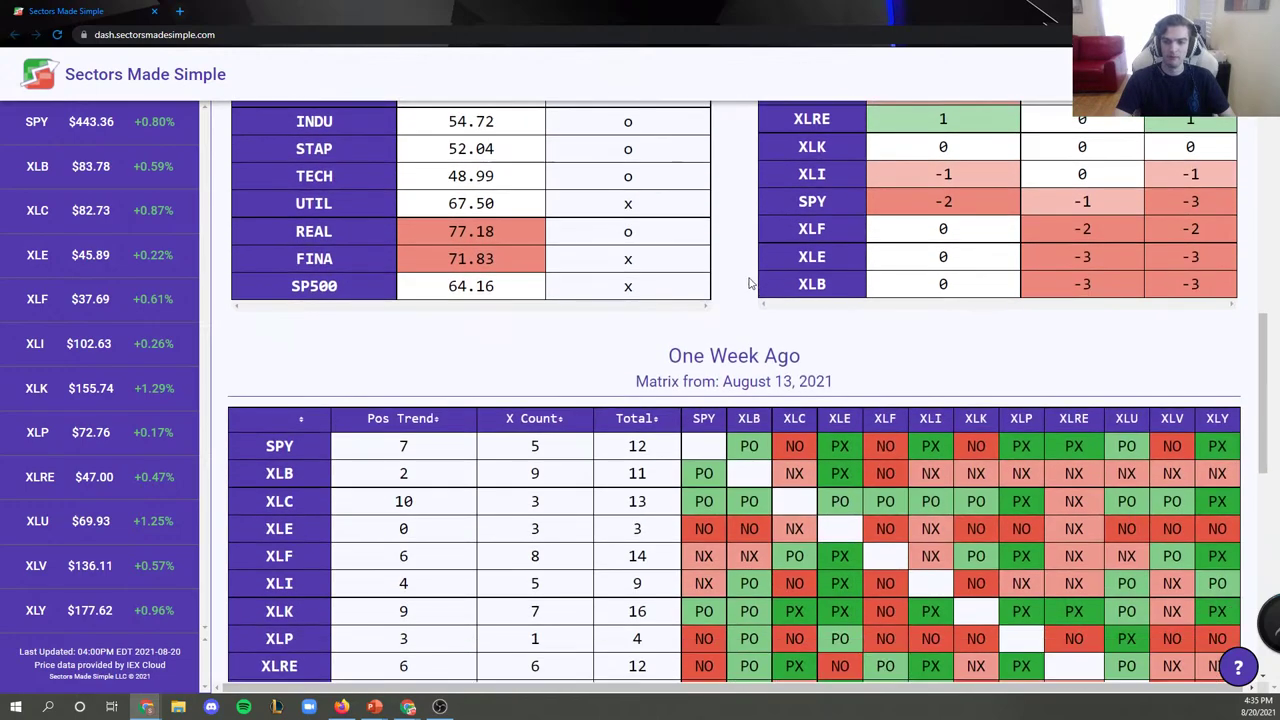
pyautogui.moveTo(722, 381); pyautogui.dragTo(826, 380)
pyautogui.click(826, 380)
pyautogui.scroll(7, 808, 366)
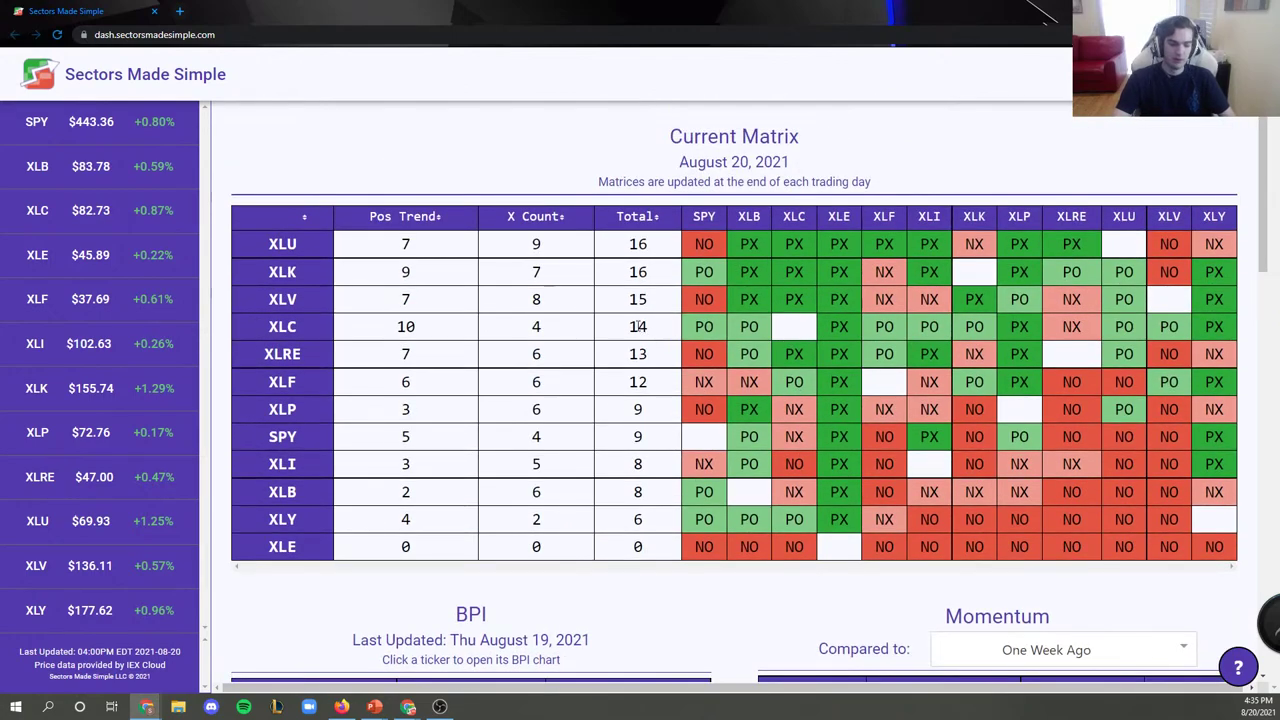
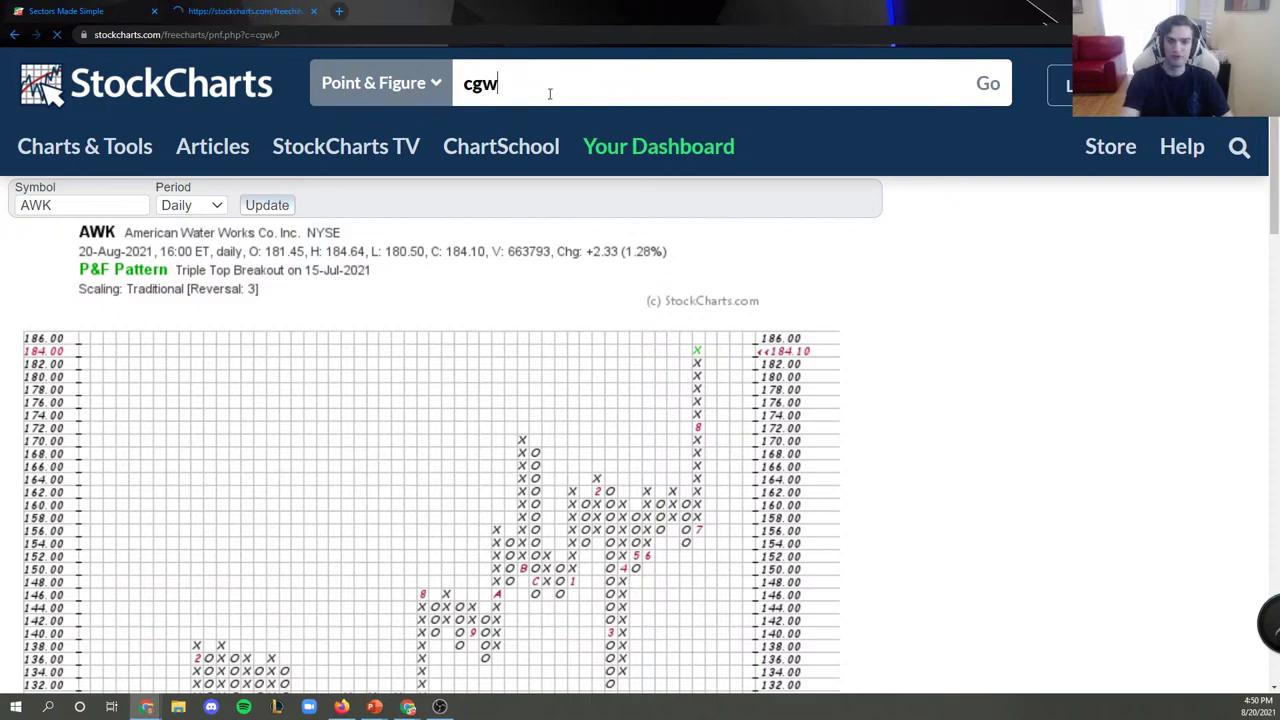
# Look up the point and figure chart for CGW on StockCharts, examine it, and return to the AWK chart.
pyautogui.press('Return')
pyautogui.scroll(-3, 580, 286)
pyautogui.scroll(2, 583, 287)
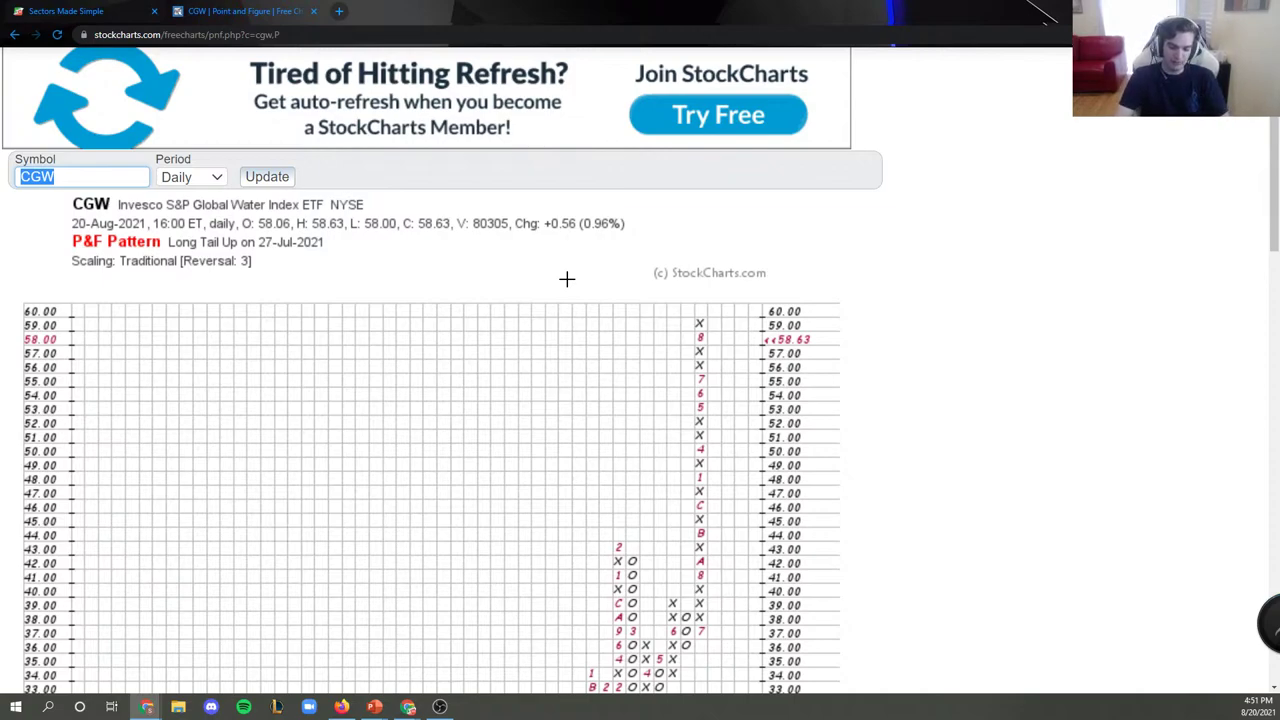
pyautogui.click(14, 35)
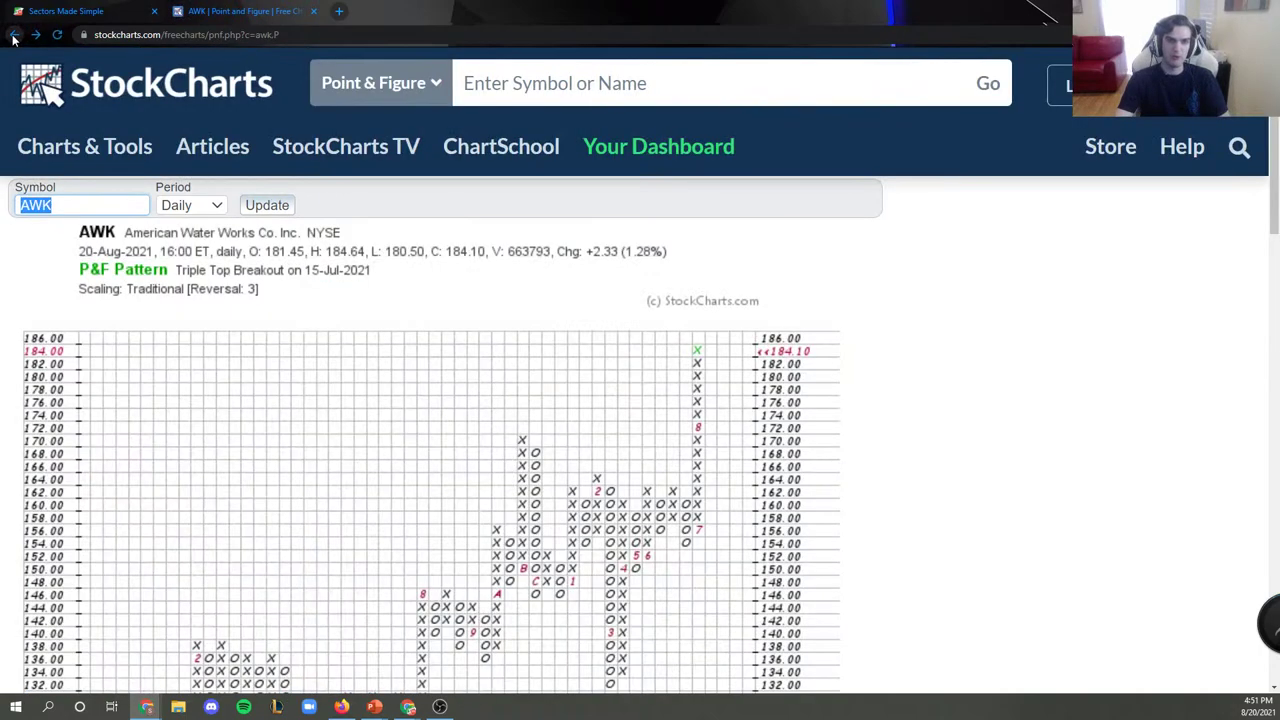
# Switch from the AWK chart to the Sectors Made Simple custom matrix and examine the XLU and RYU rows.
pyautogui.scroll(-1, 202, 387)
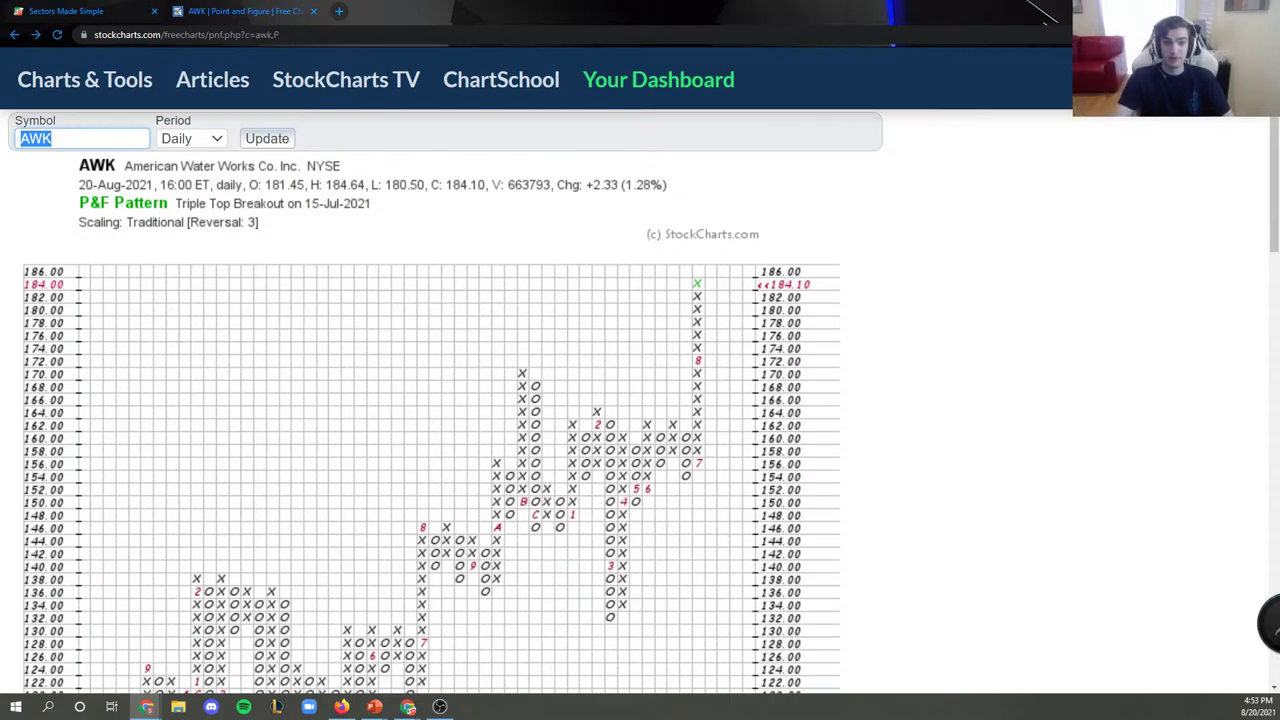
pyautogui.click(108, 11)
pyautogui.scroll(1, 396, 344)
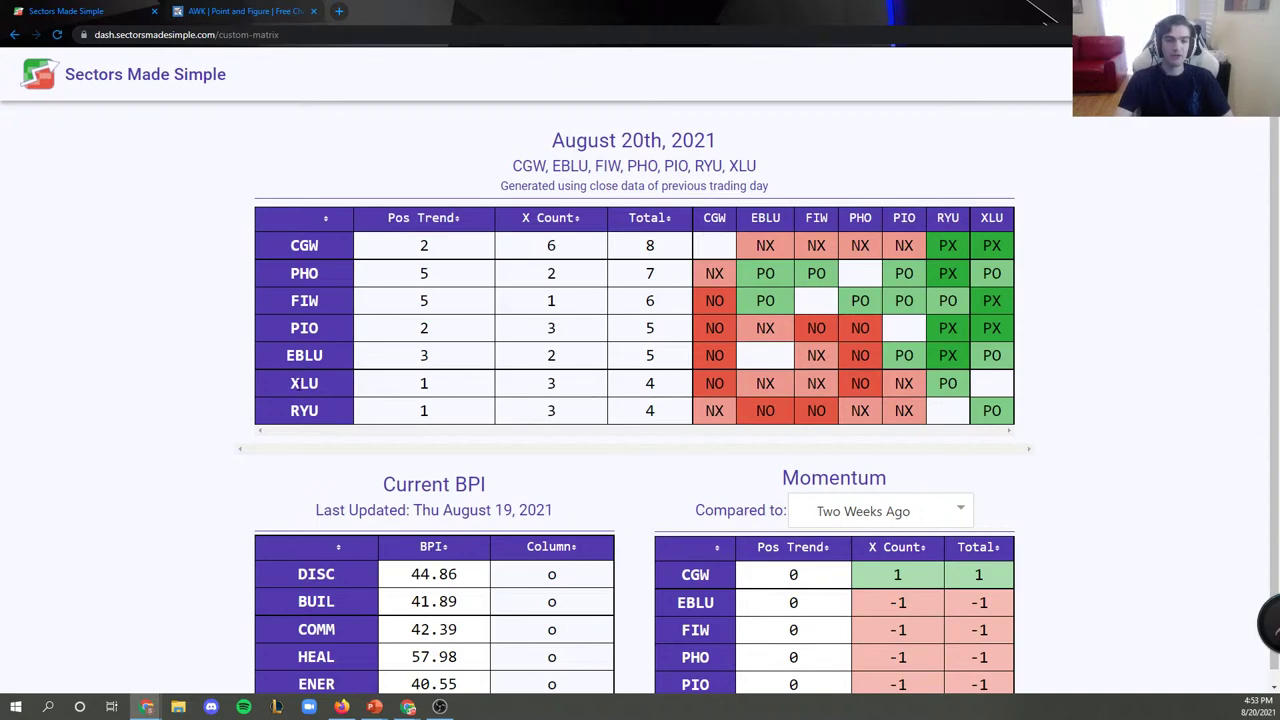
pyautogui.doubleClick(304, 383)
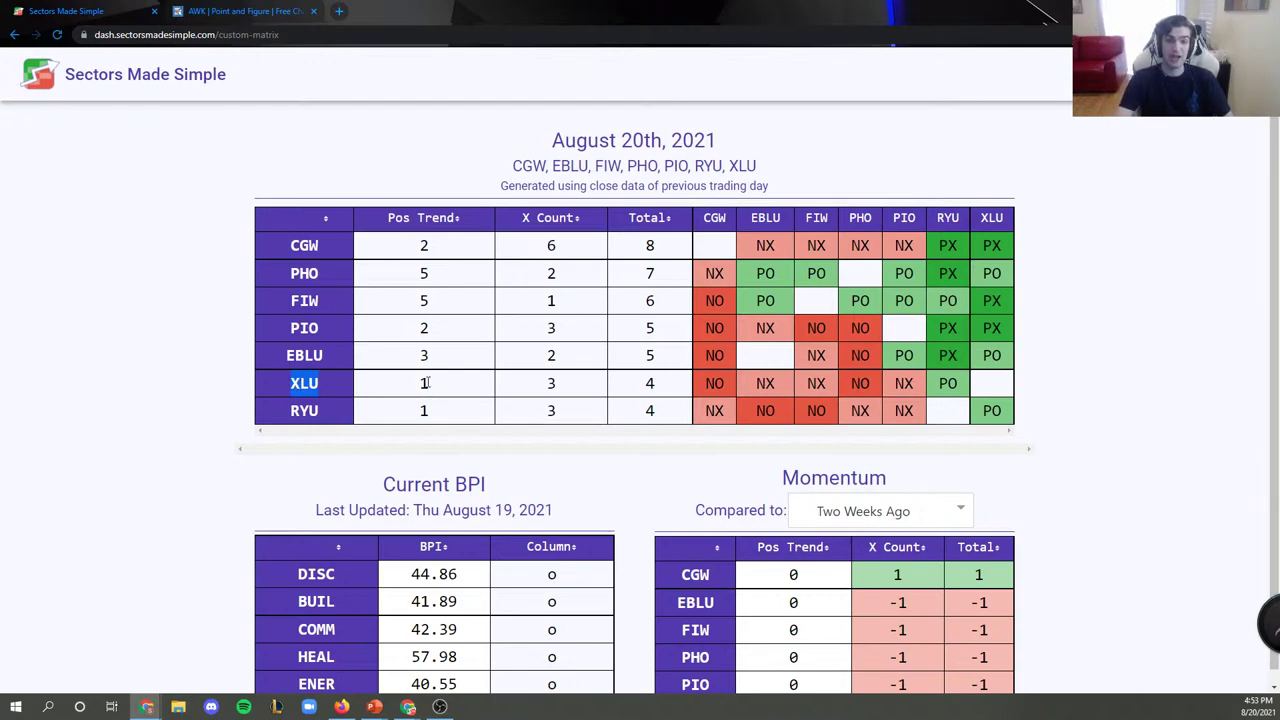
pyautogui.click(332, 415)
# Set the momentum comparison to One Week Ago and compare the momentum table with the August 20th, 2021 matrix.
pyautogui.click(930, 512)
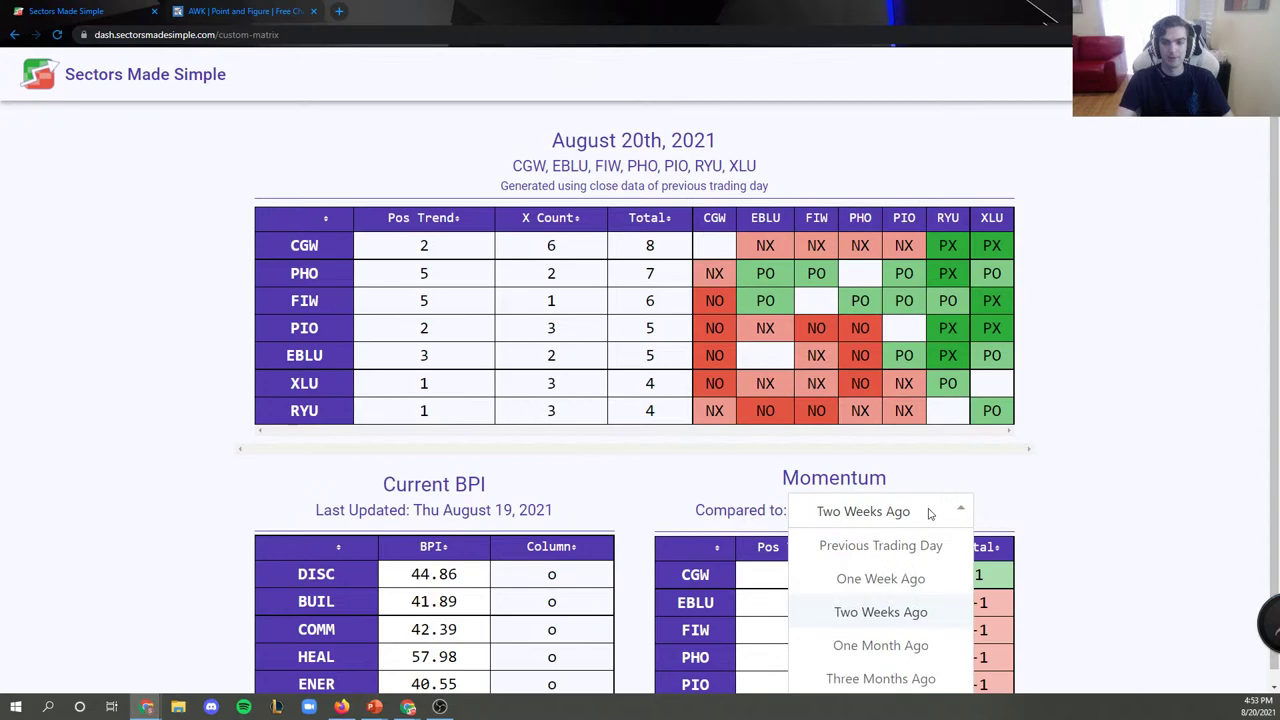
pyautogui.click(882, 577)
pyautogui.scroll(-2, 944, 513)
pyautogui.scroll(1, 944, 513)
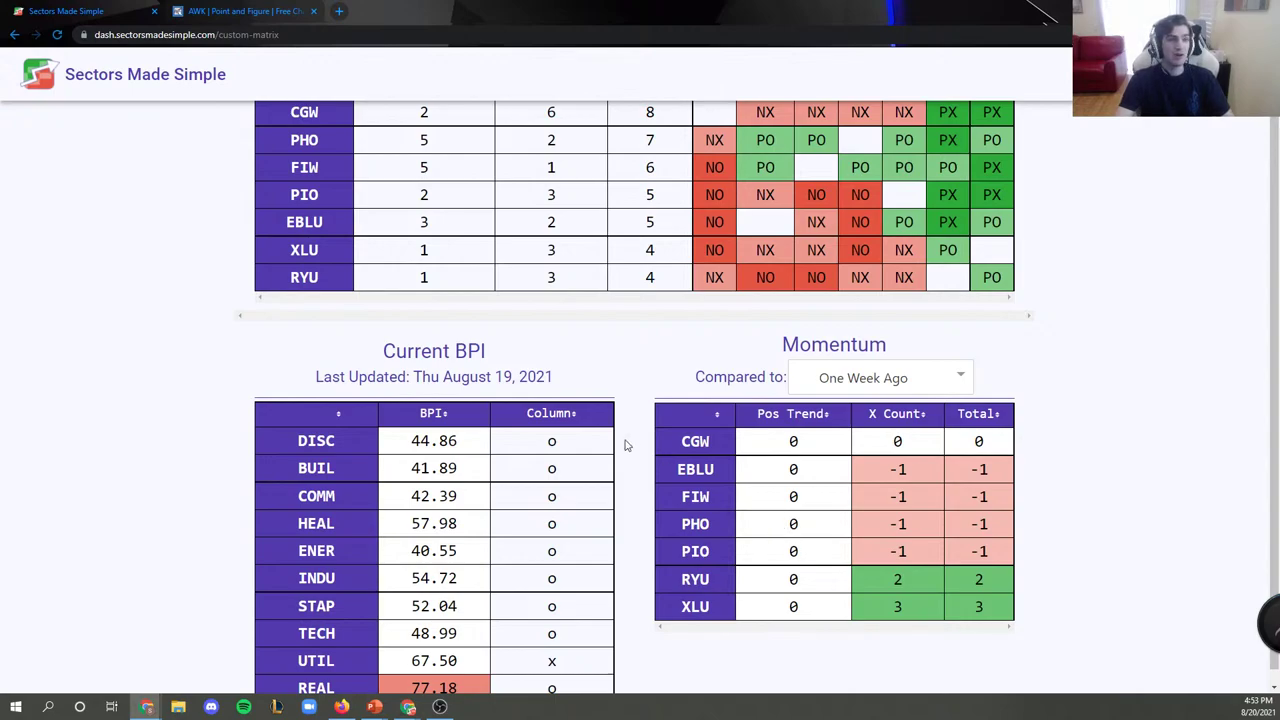
pyautogui.scroll(2, 600, 420)
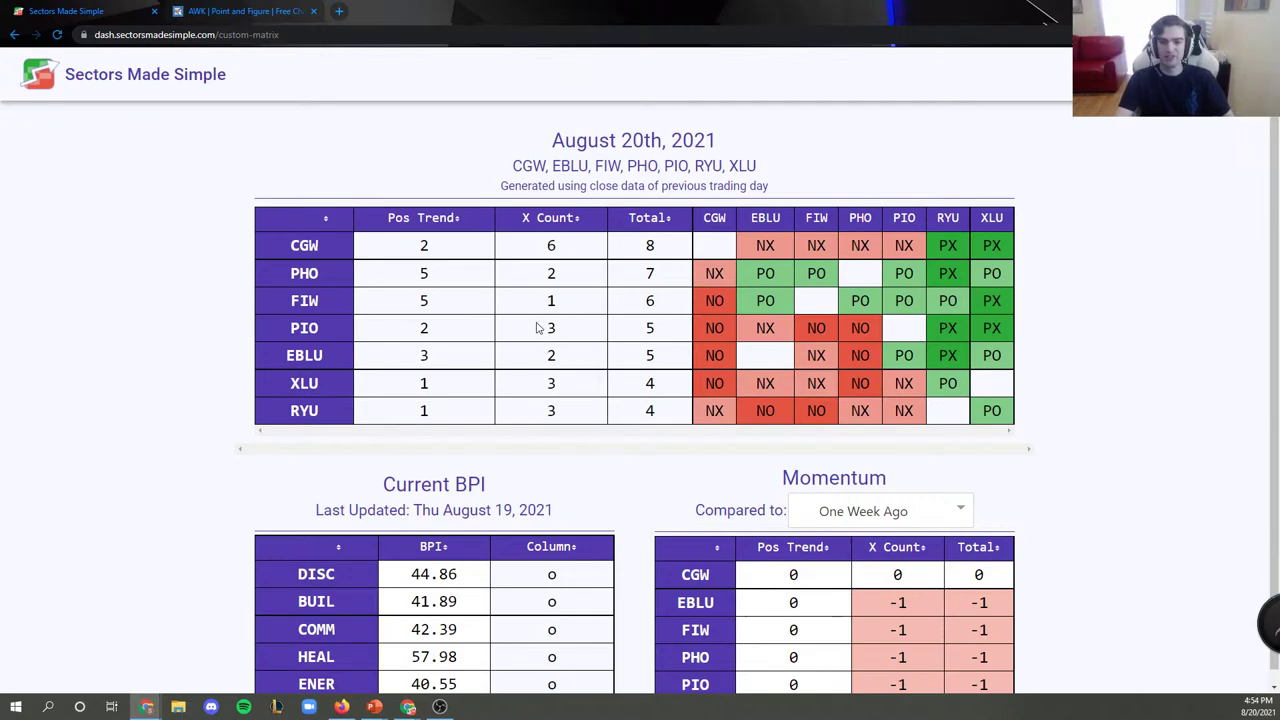
pyautogui.scroll(-2, 708, 497)
pyautogui.scroll(2, 729, 455)
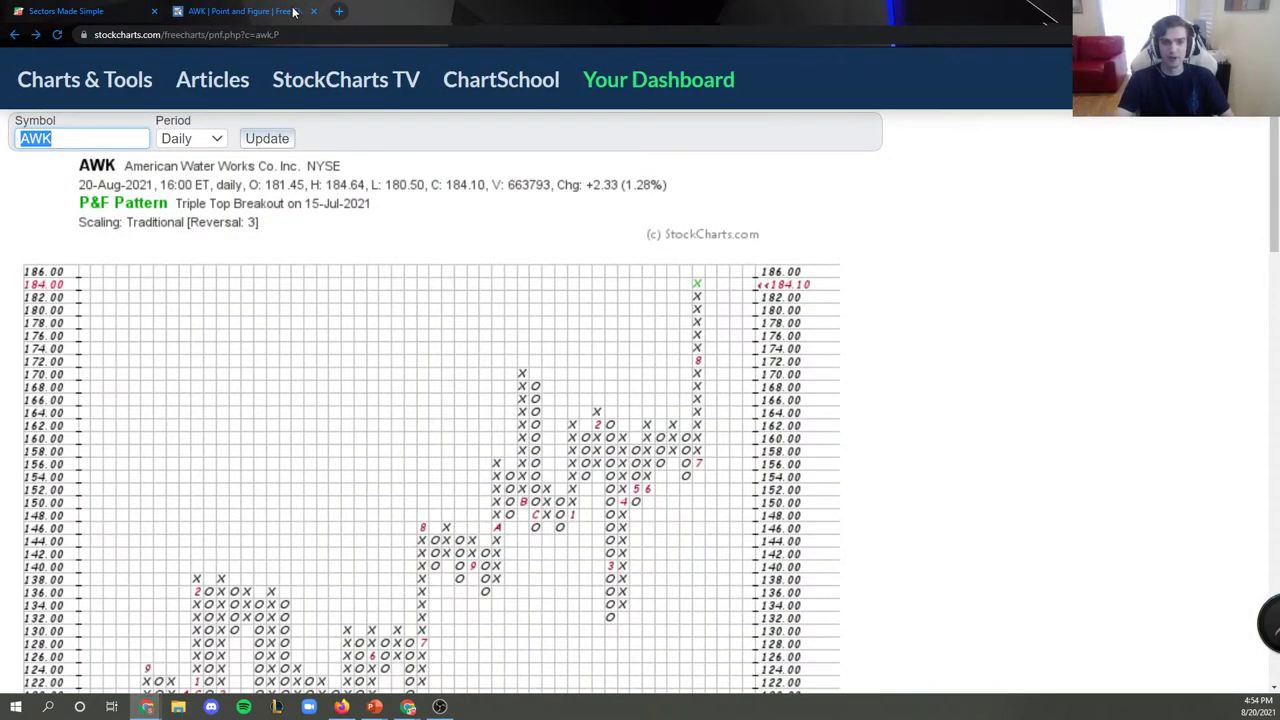
# Switch to StockCharts to view the CGW point and figure chart, and return to the Sectors Made Simple matrix.
pyautogui.scroll(1, 275, 185)
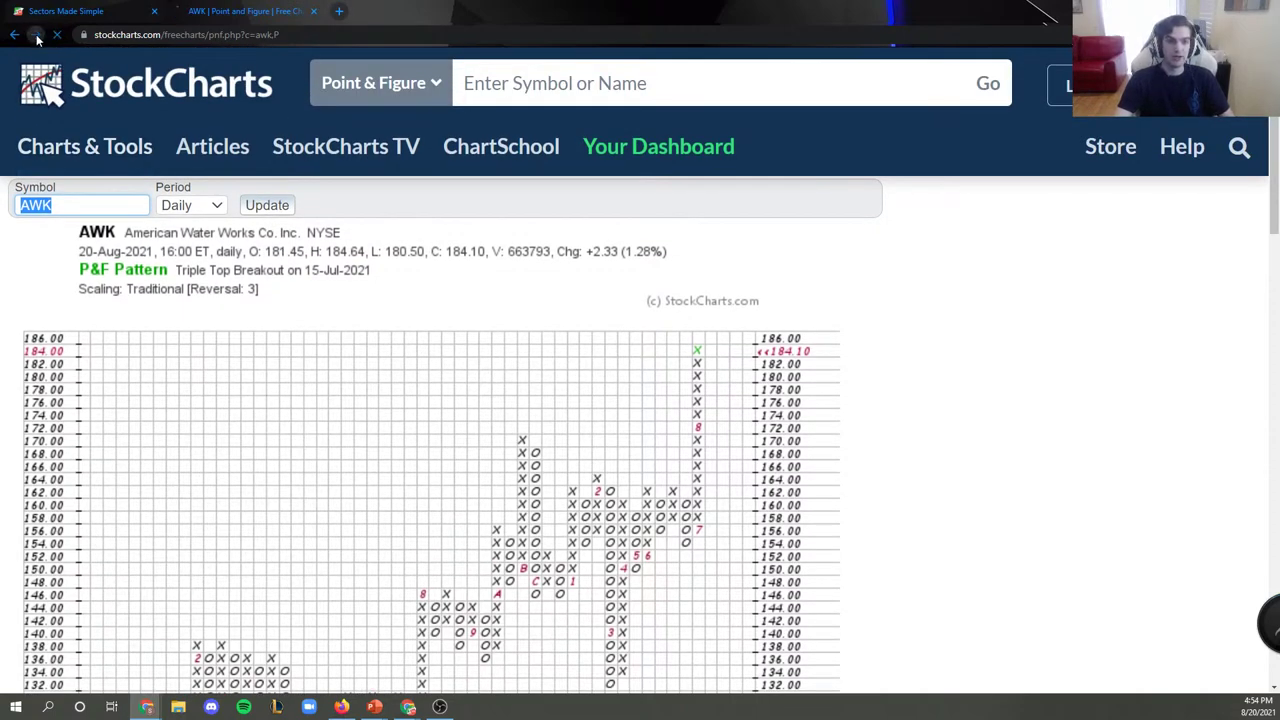
pyautogui.click(35, 34)
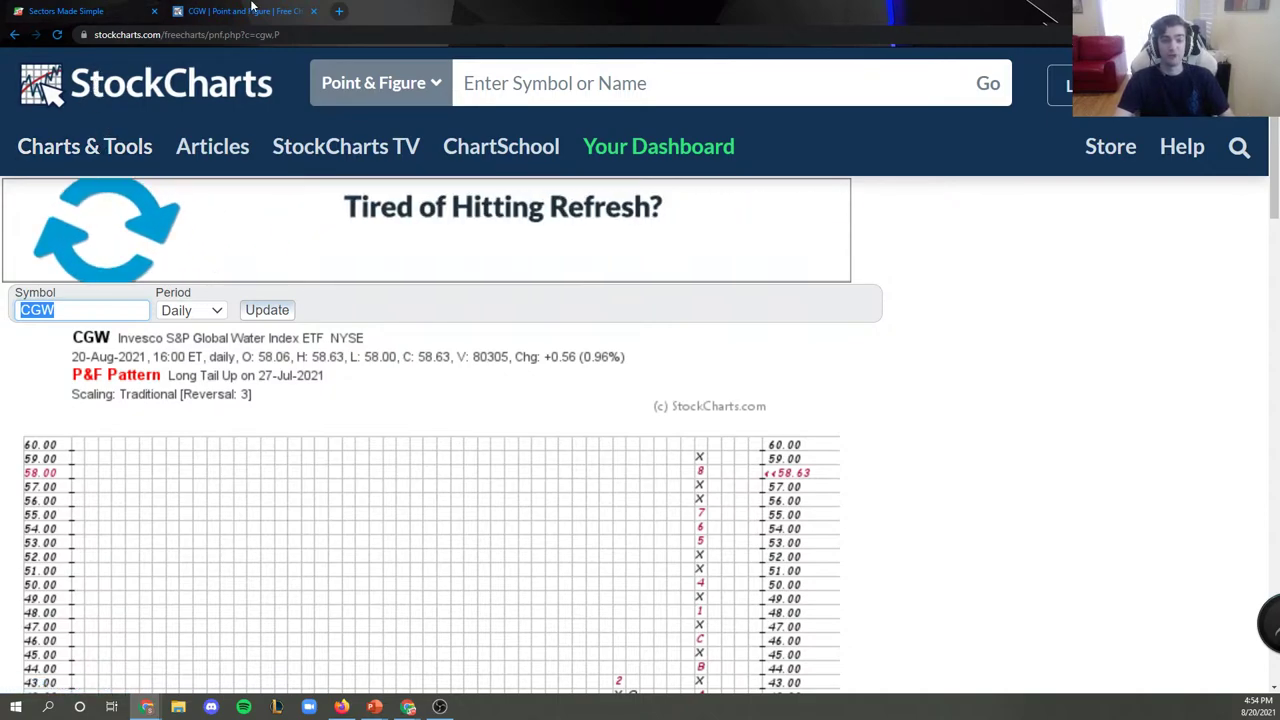
pyautogui.click(83, 10)
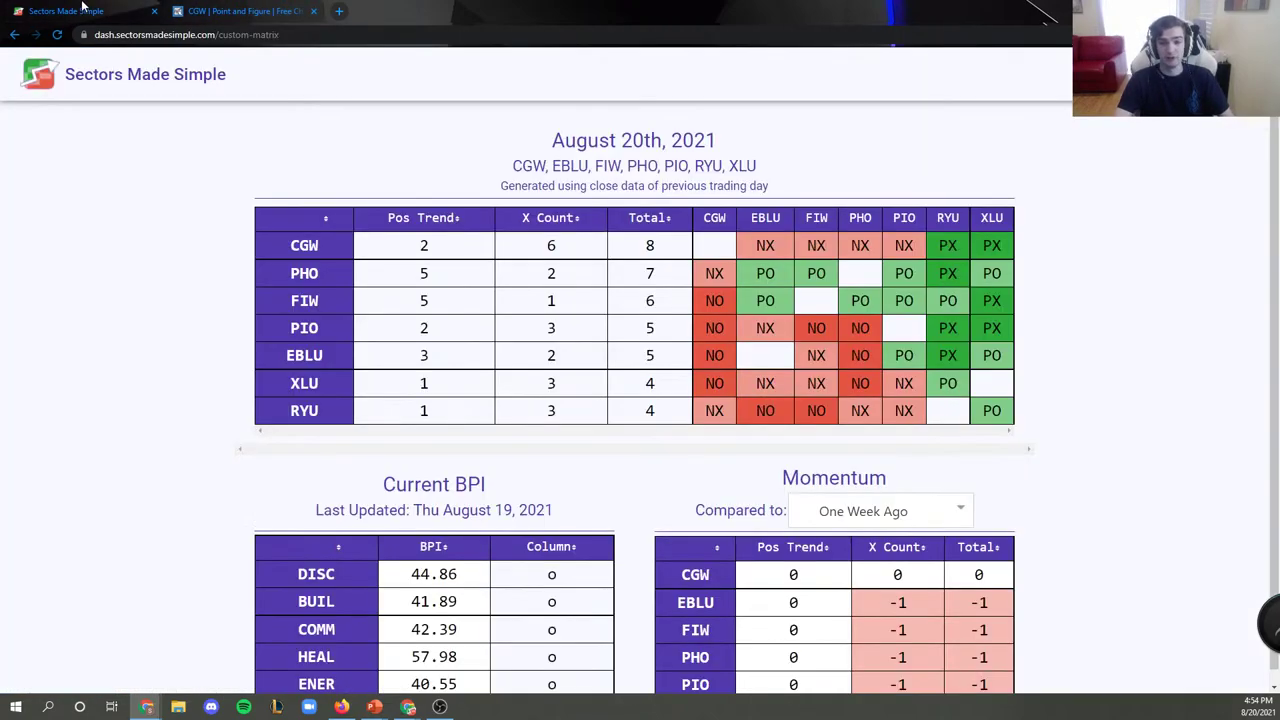
# Reopen the saved 08/20/2021 matrix for CGW, EBLU, FIW, PHO, PIO, RYU and XLU and review its momentum table.
pyautogui.scroll(-7, 180, 157)
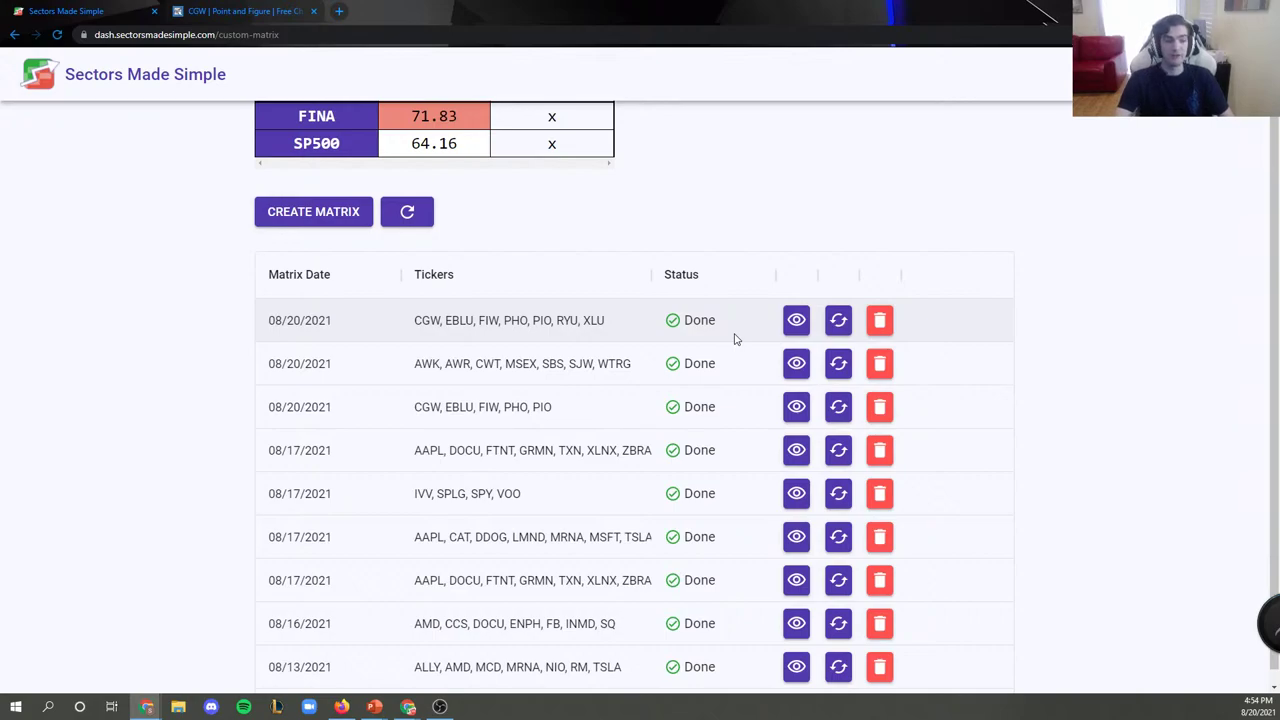
pyautogui.click(796, 320)
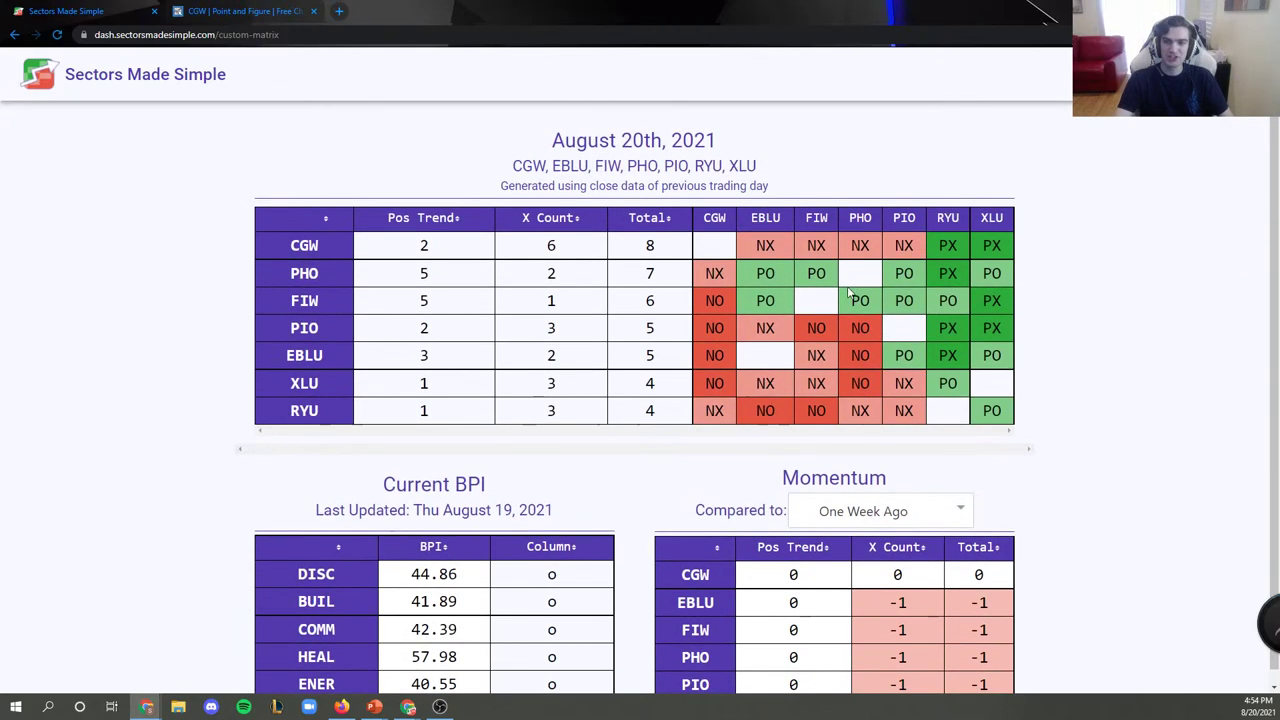
pyautogui.scroll(-1, 920, 557)
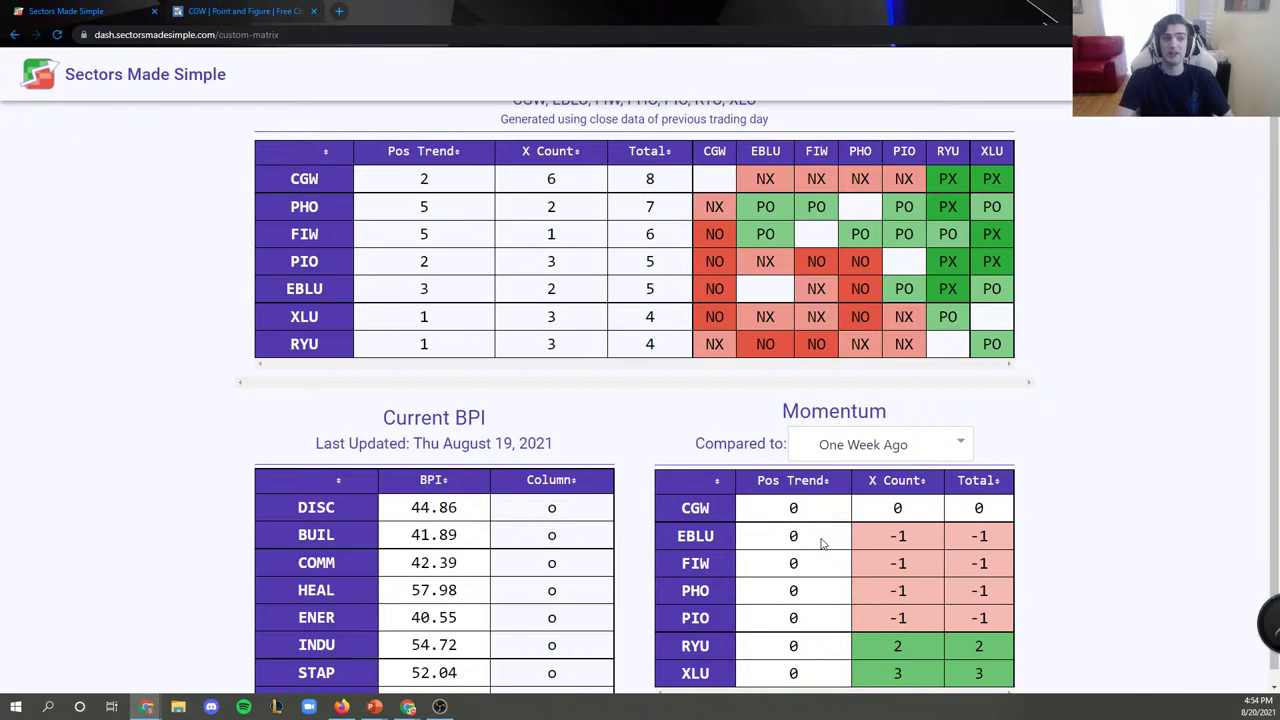
# Regenerate the saved 08/17/2021 matrix for AAPL, DOCU, FTNT, GRMN, TXN, XLNX and ZBRA and check its entry in the matrix list.
pyautogui.scroll(-7, 1108, 393)
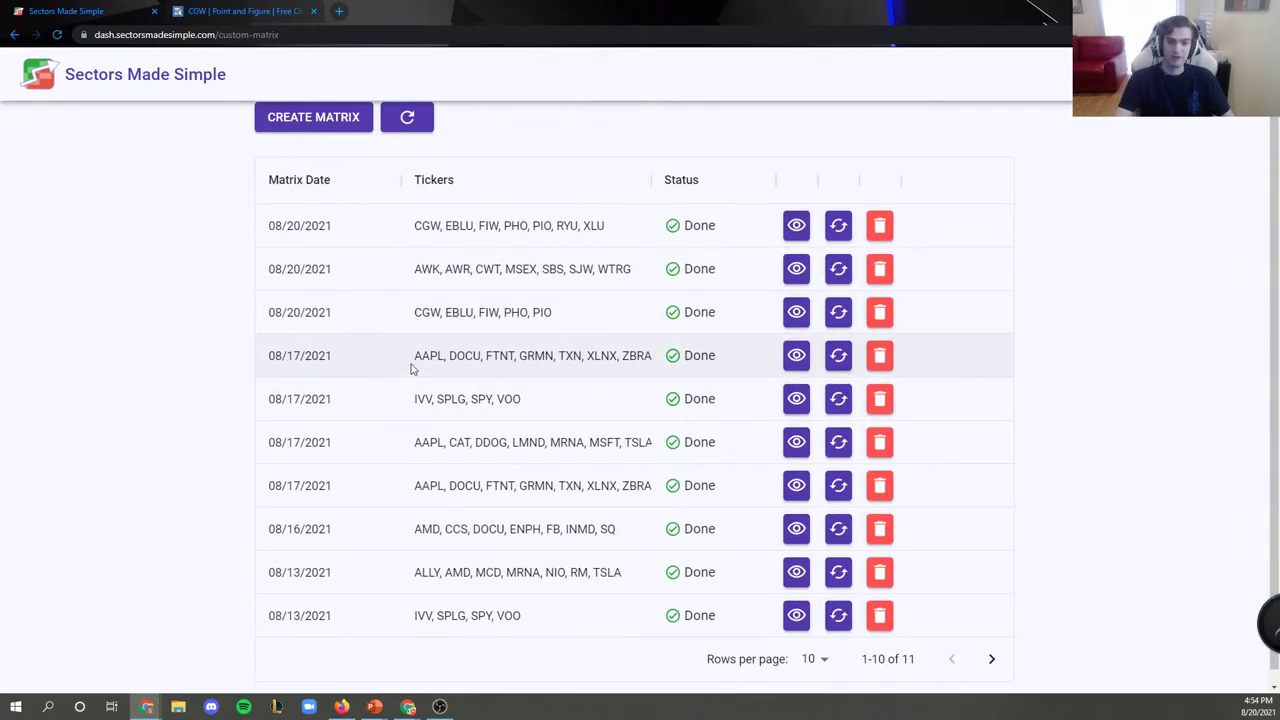
pyautogui.moveTo(410, 370); pyautogui.dragTo(634, 360)
pyautogui.doubleClick(636, 355)
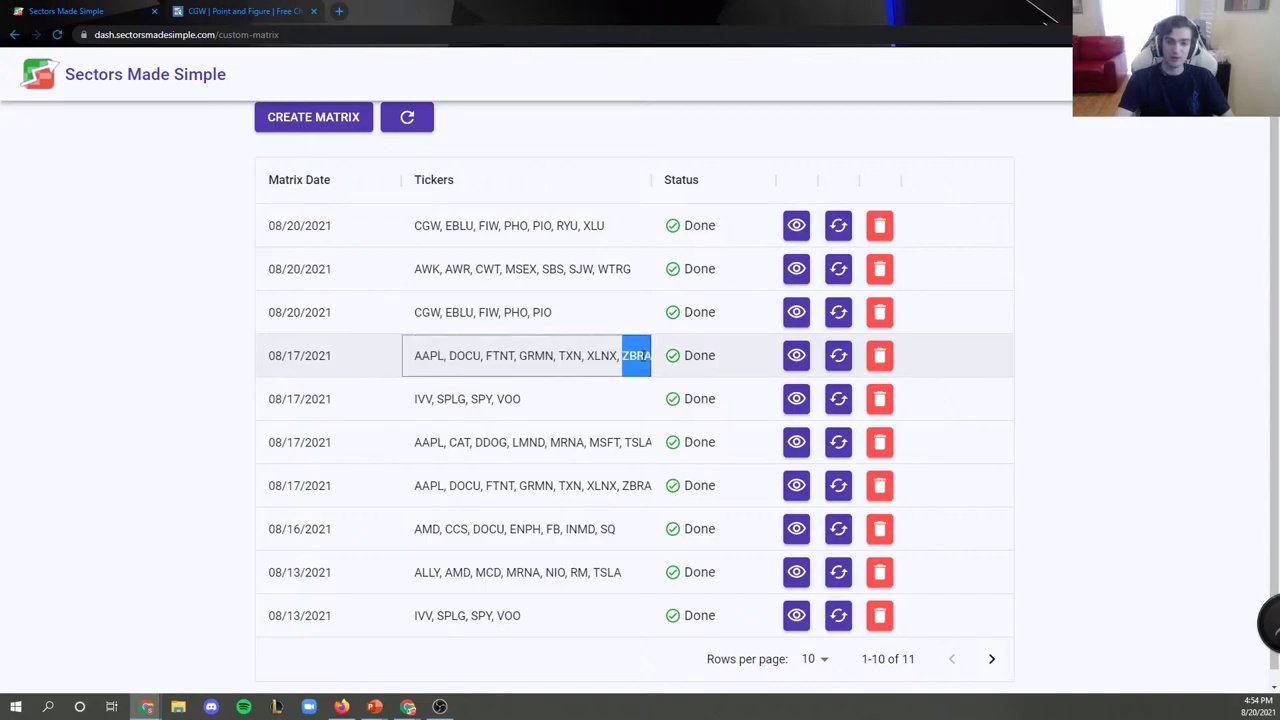
pyautogui.hotkey('ctrl', 'a')
pyautogui.click(246, 360)
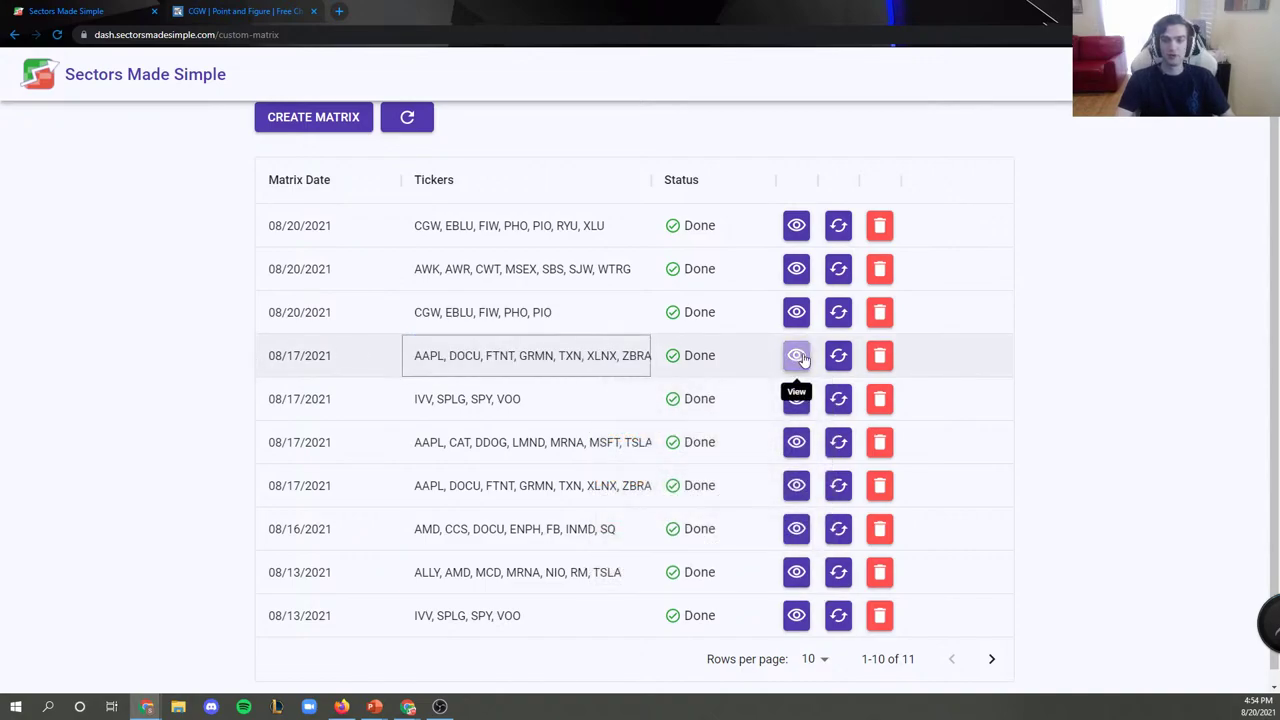
pyautogui.click(838, 355)
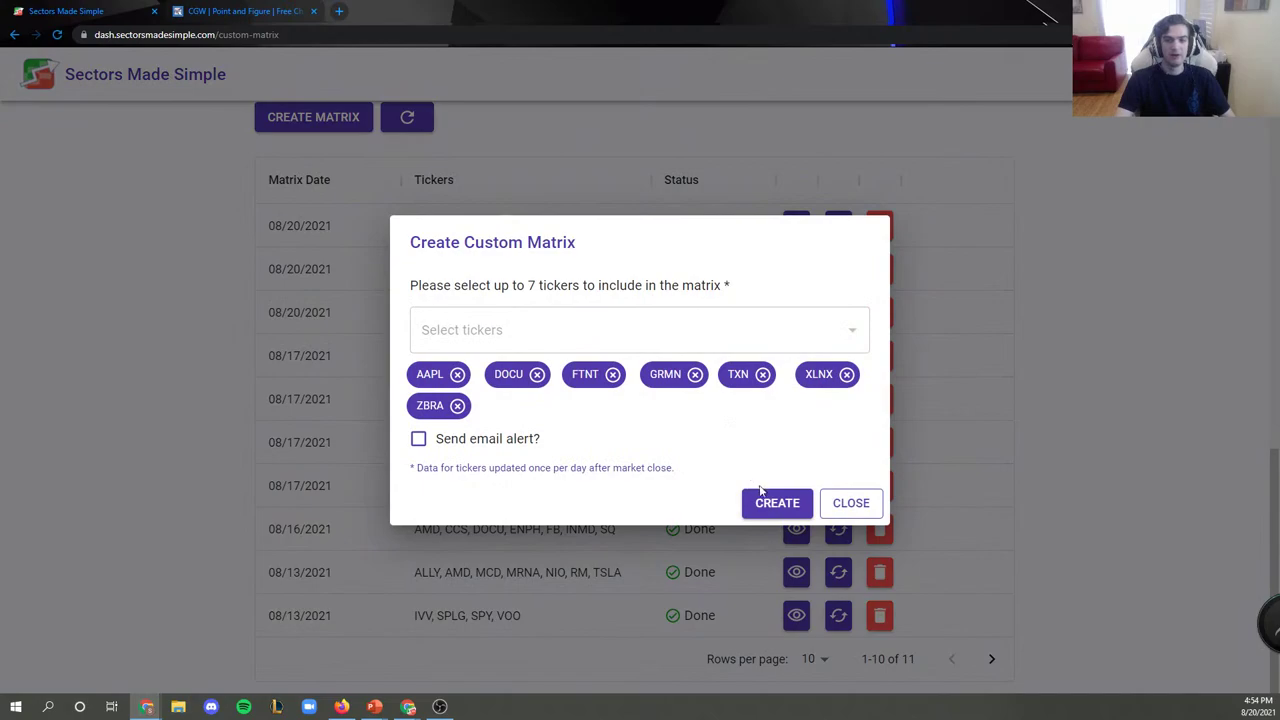
pyautogui.click(772, 502)
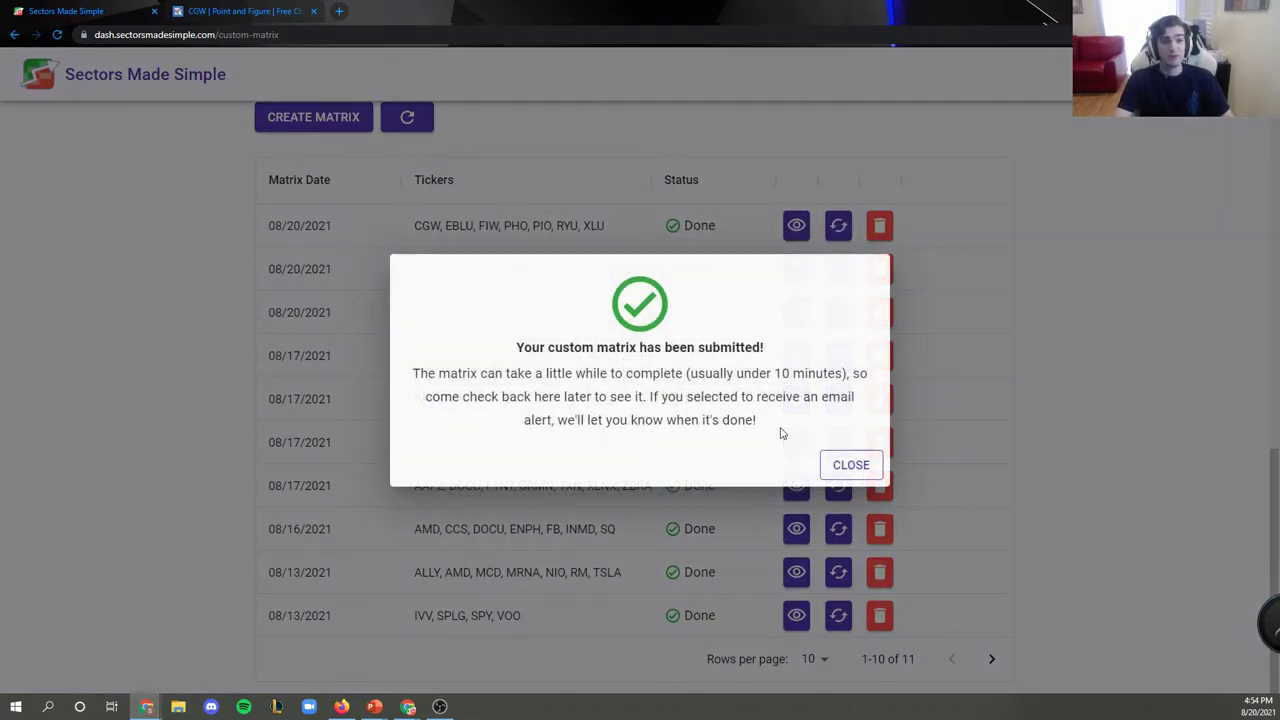
pyautogui.click(848, 464)
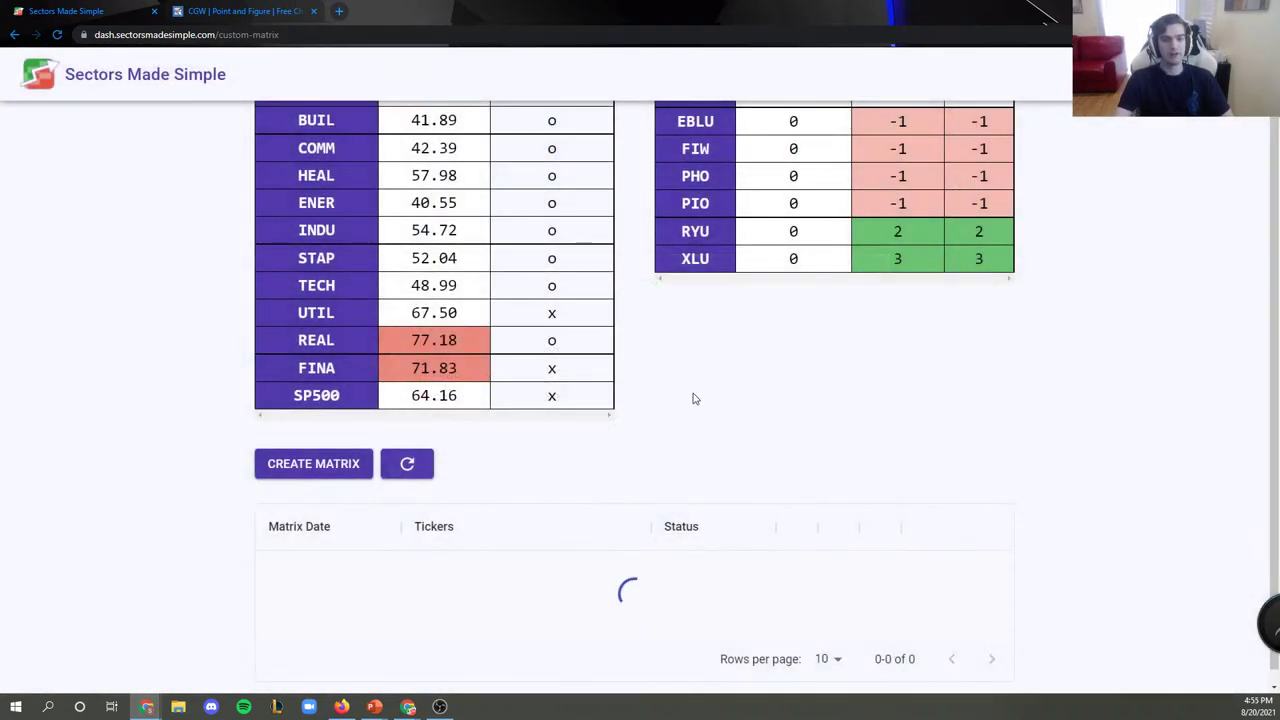
pyautogui.scroll(-4, 694, 393)
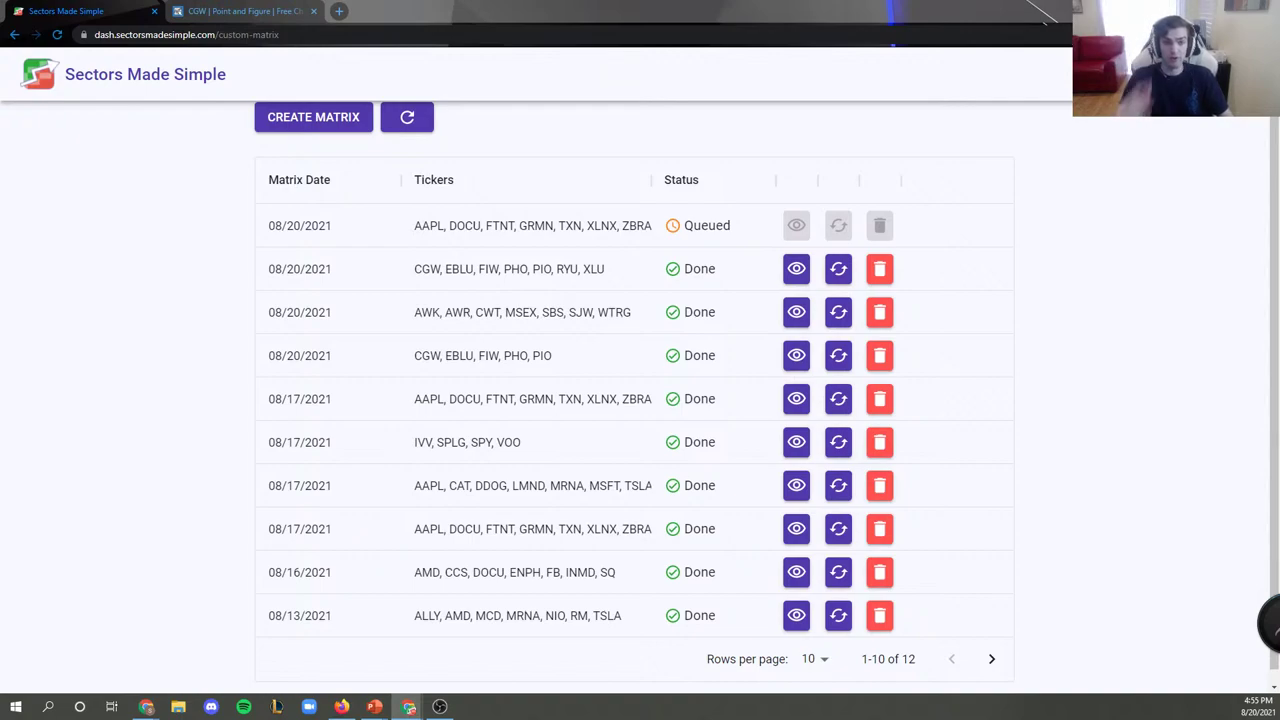
# Switch to StockCharts and look up CGW as a SharpChart.
pyautogui.hotkey('ctrl', 'Tab')
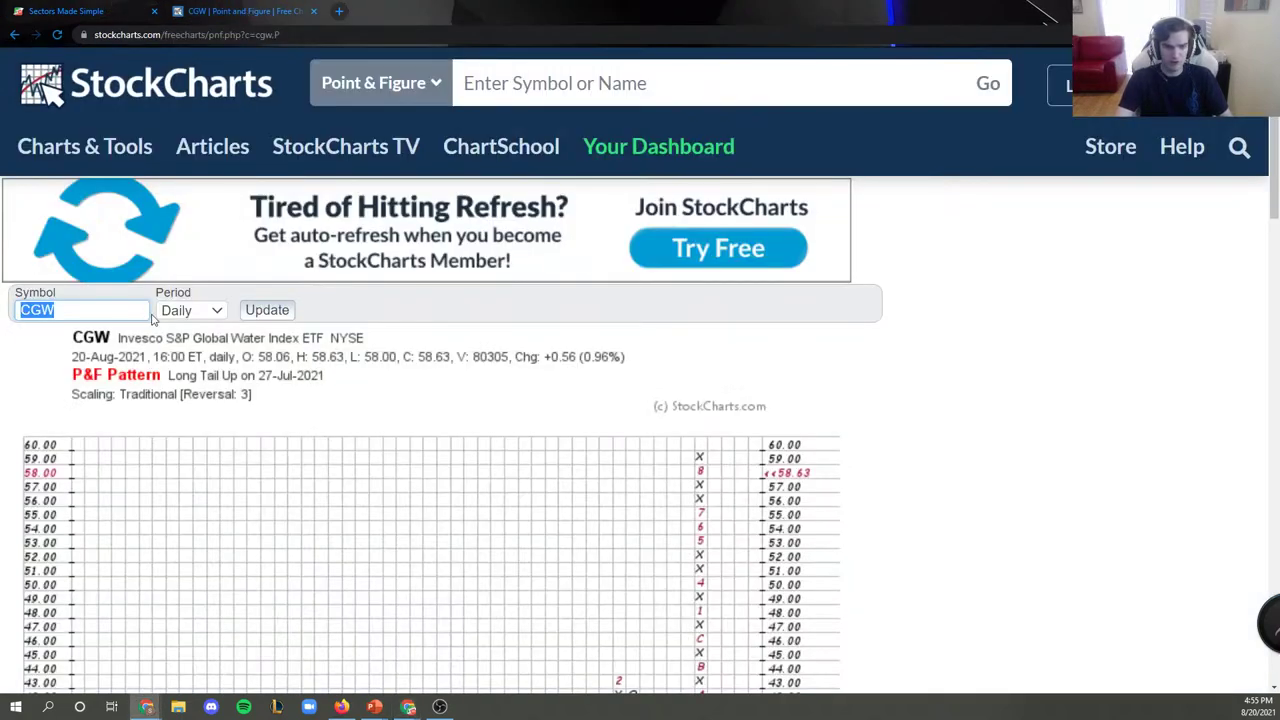
pyautogui.click(378, 83)
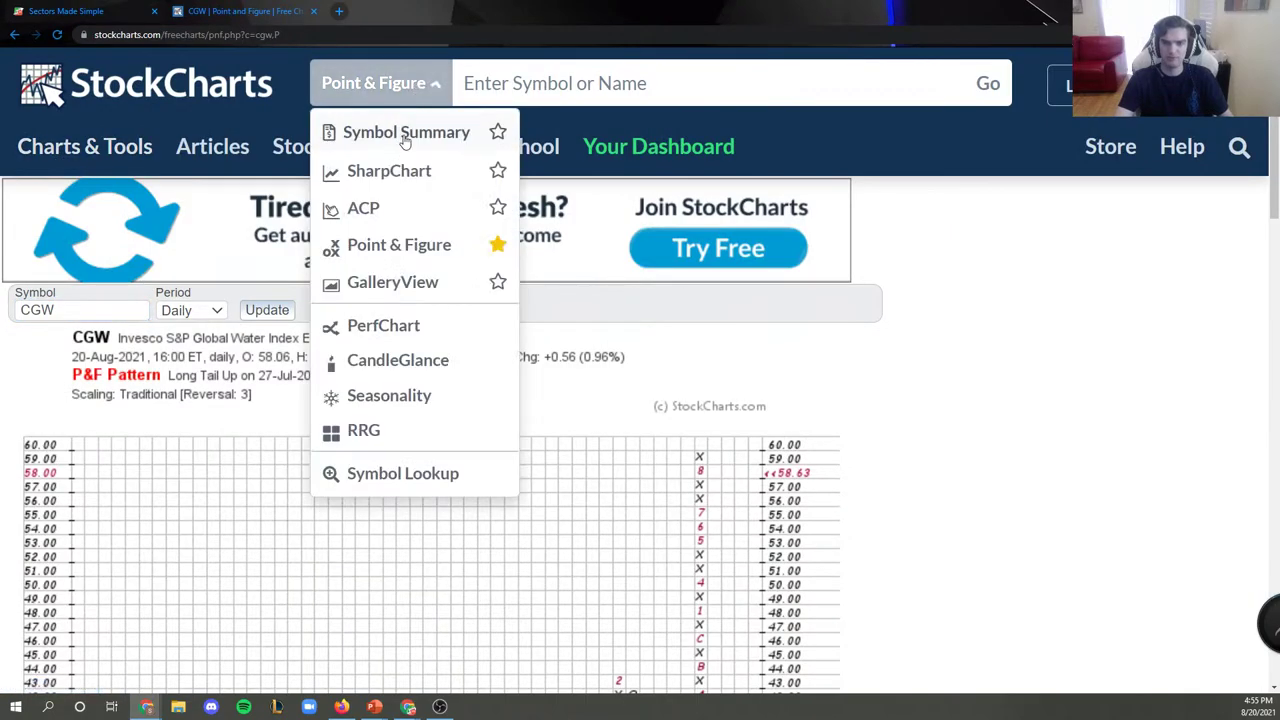
pyautogui.click(388, 170)
pyautogui.click(517, 83)
pyautogui.write('cgw')
pyautogui.press('Return')
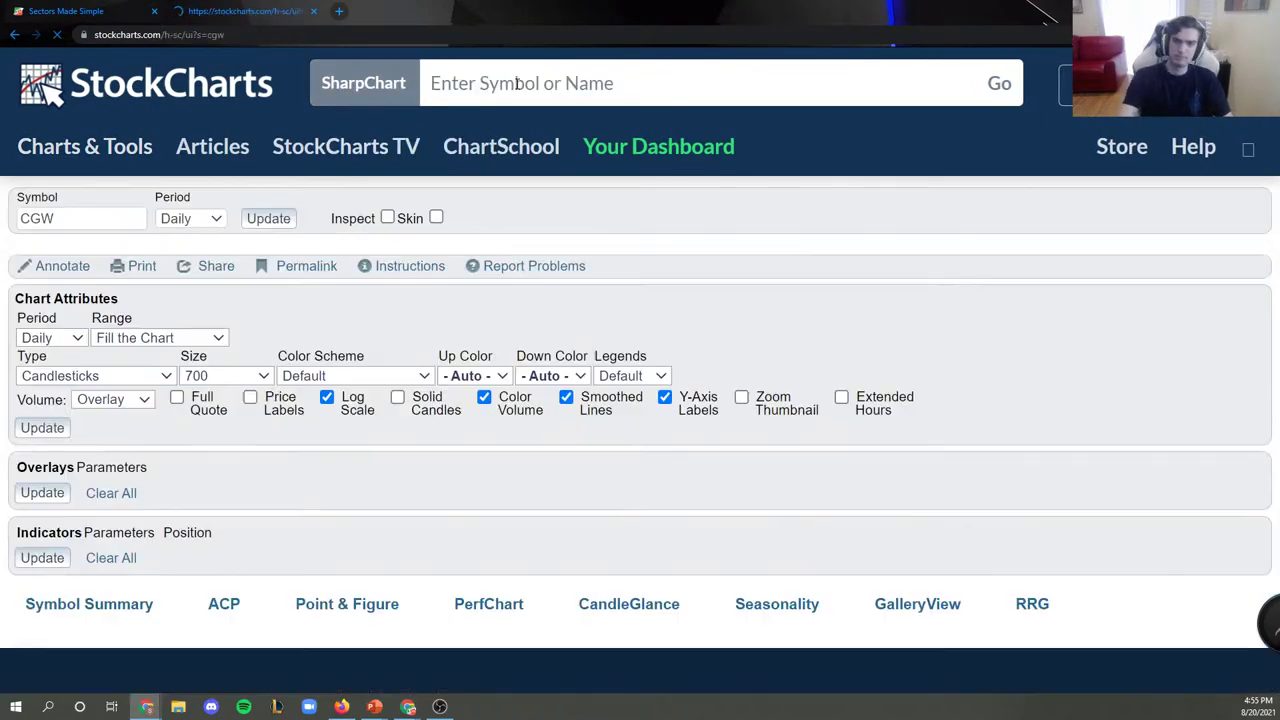
# Clear all overlays and all indicators from the CGW SharpChart.
pyautogui.scroll(-10, 277, 409)
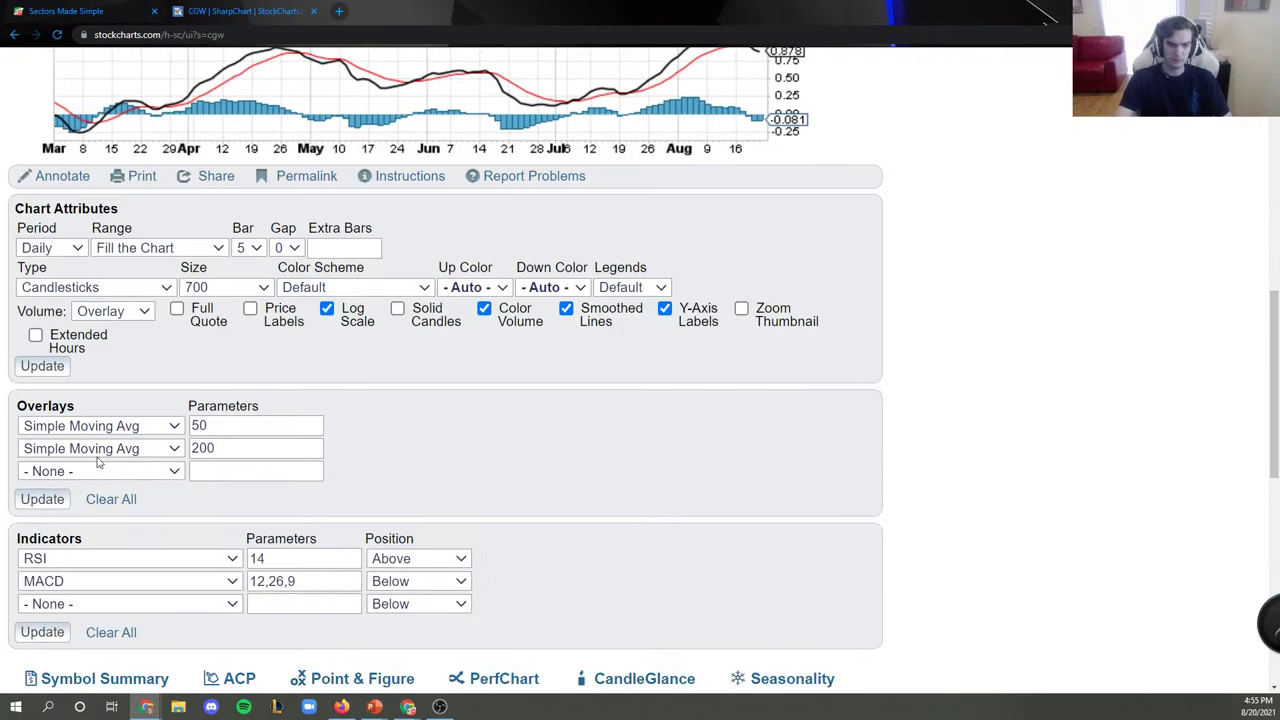
pyautogui.click(111, 499)
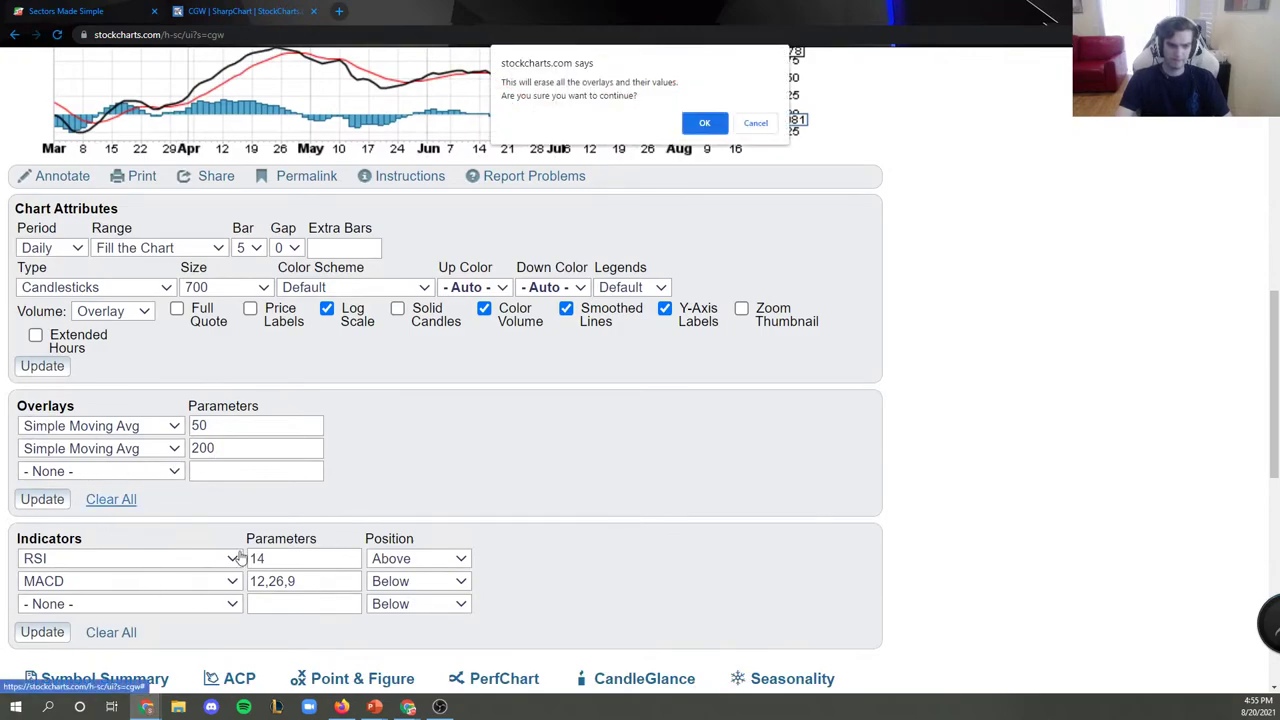
pyautogui.click(718, 123)
pyautogui.scroll(-5, 230, 535)
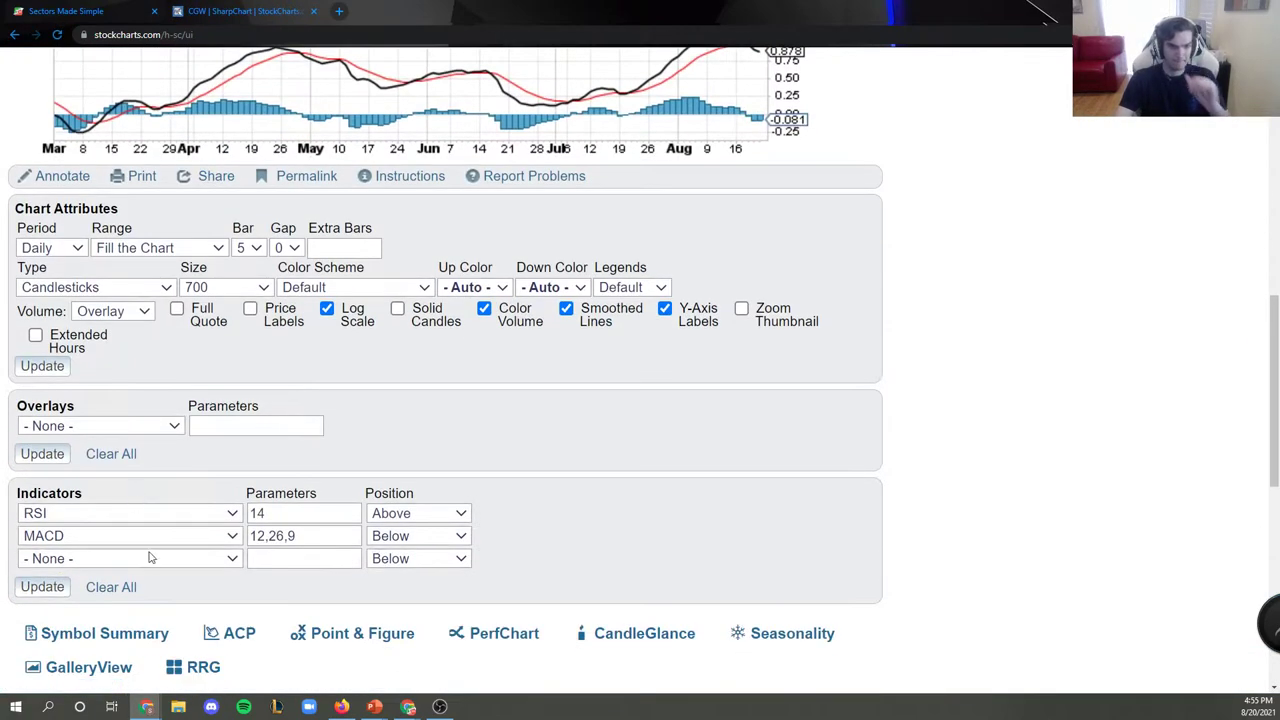
pyautogui.click(111, 587)
pyautogui.click(705, 117)
pyautogui.scroll(-10, 180, 427)
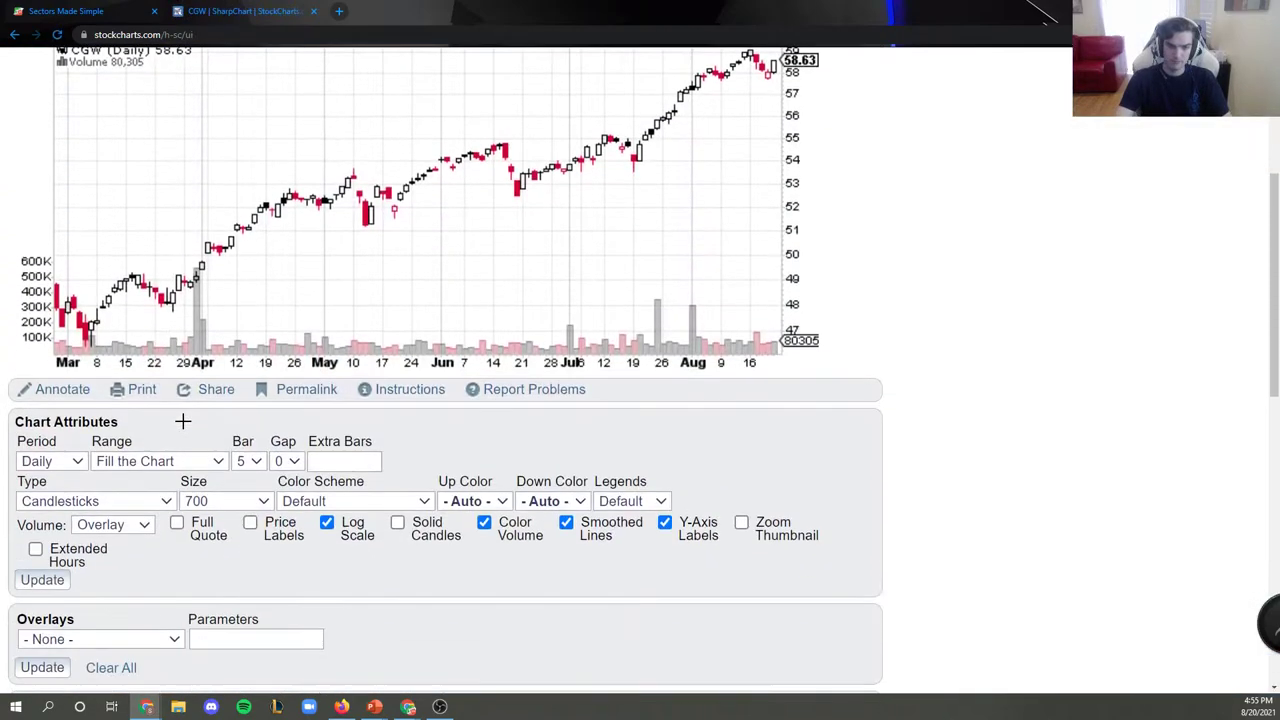
# Look through the overlays and indicators available for the CGW chart.
pyautogui.click(105, 371)
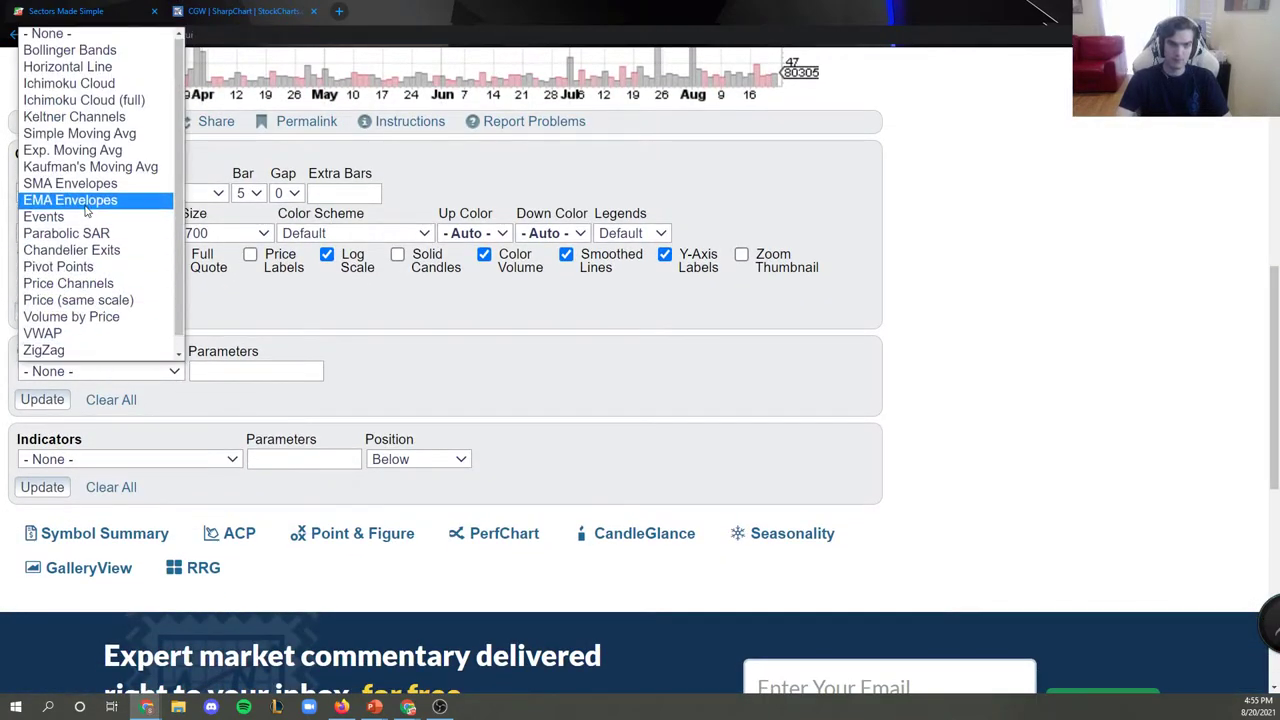
pyautogui.scroll(-1, 87, 211)
pyautogui.scroll(1, 87, 211)
pyautogui.click(400, 327)
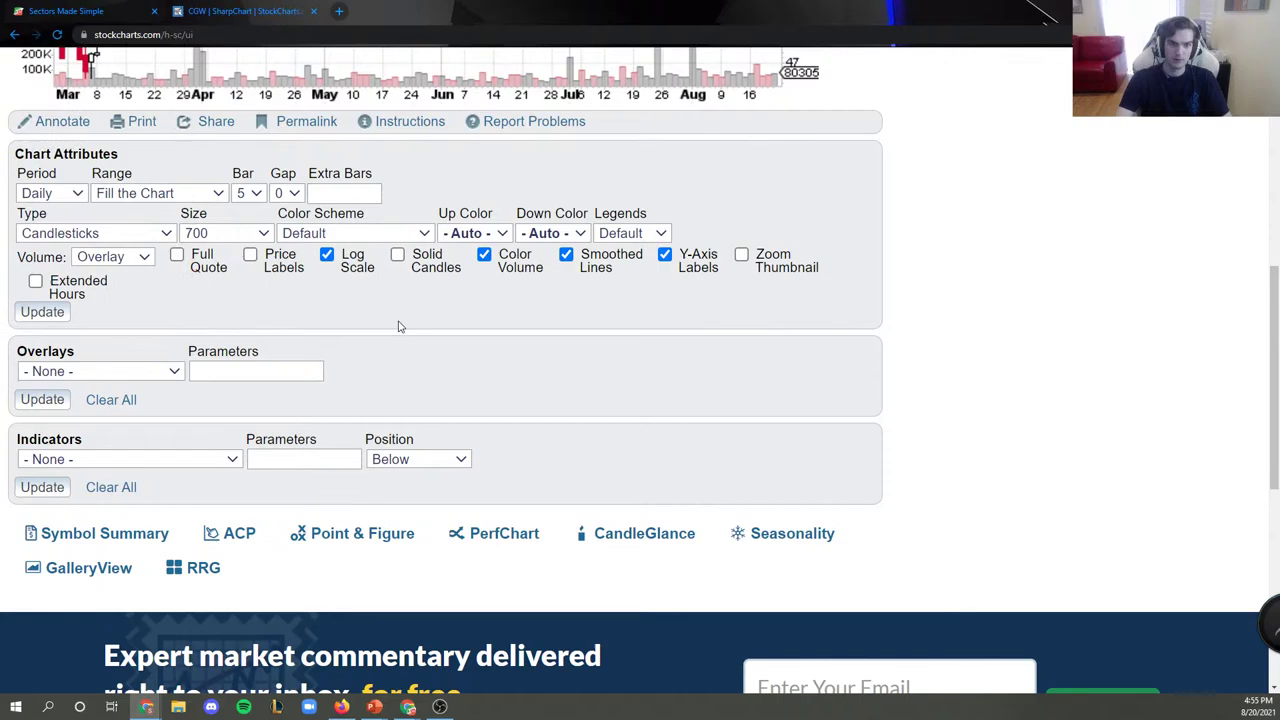
pyautogui.click(80, 460)
pyautogui.scroll(-10, 121, 325)
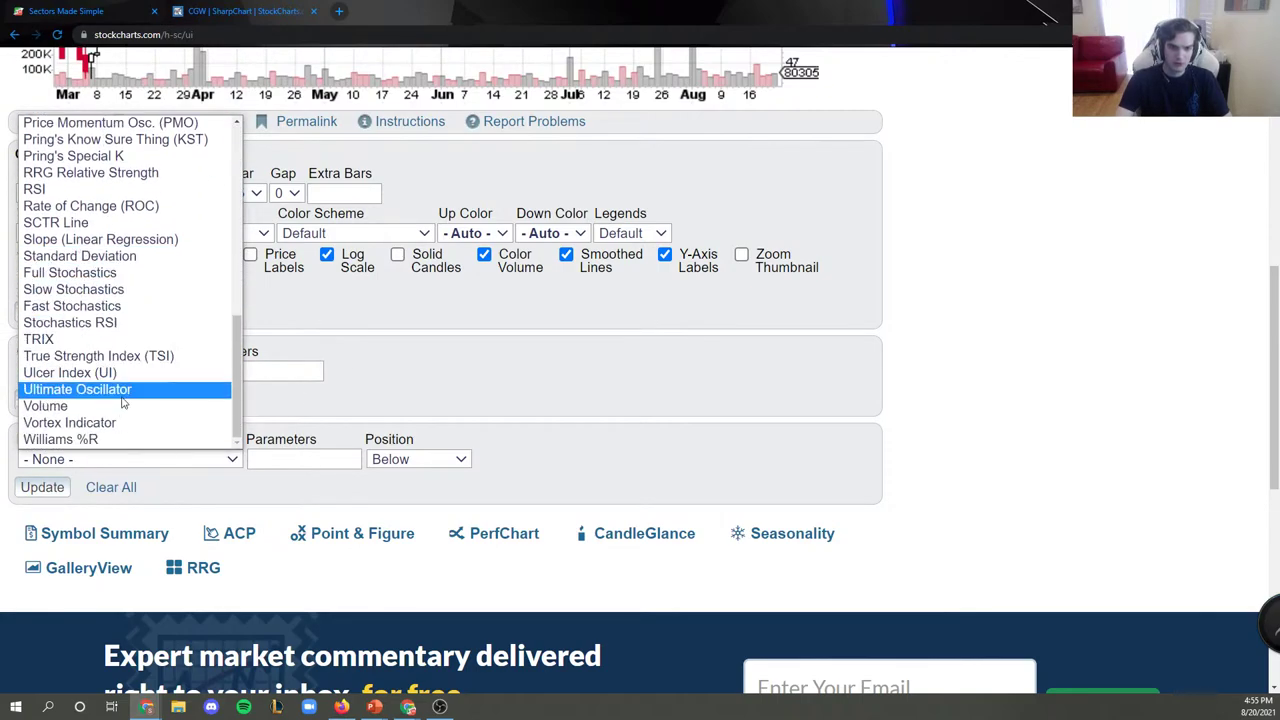
pyautogui.scroll(5, 120, 380)
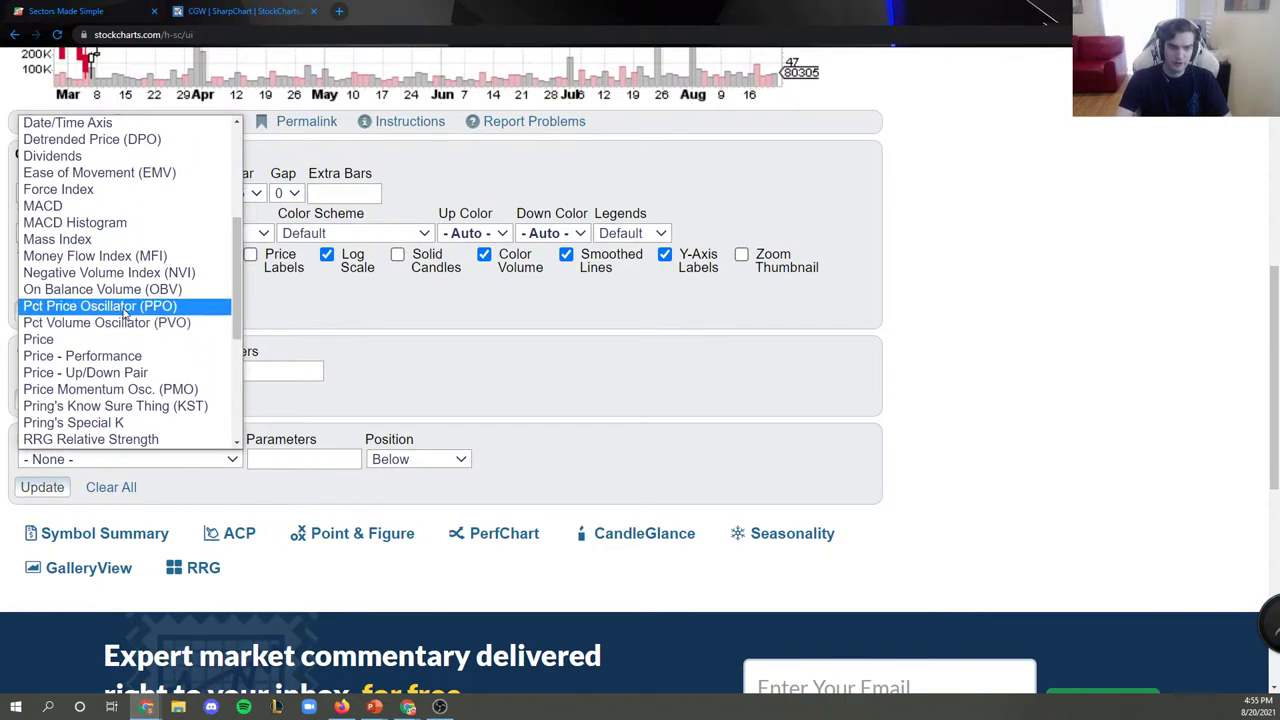
pyautogui.scroll(3, 124, 314)
pyautogui.scroll(-3, 124, 314)
pyautogui.scroll(-3, 97, 345)
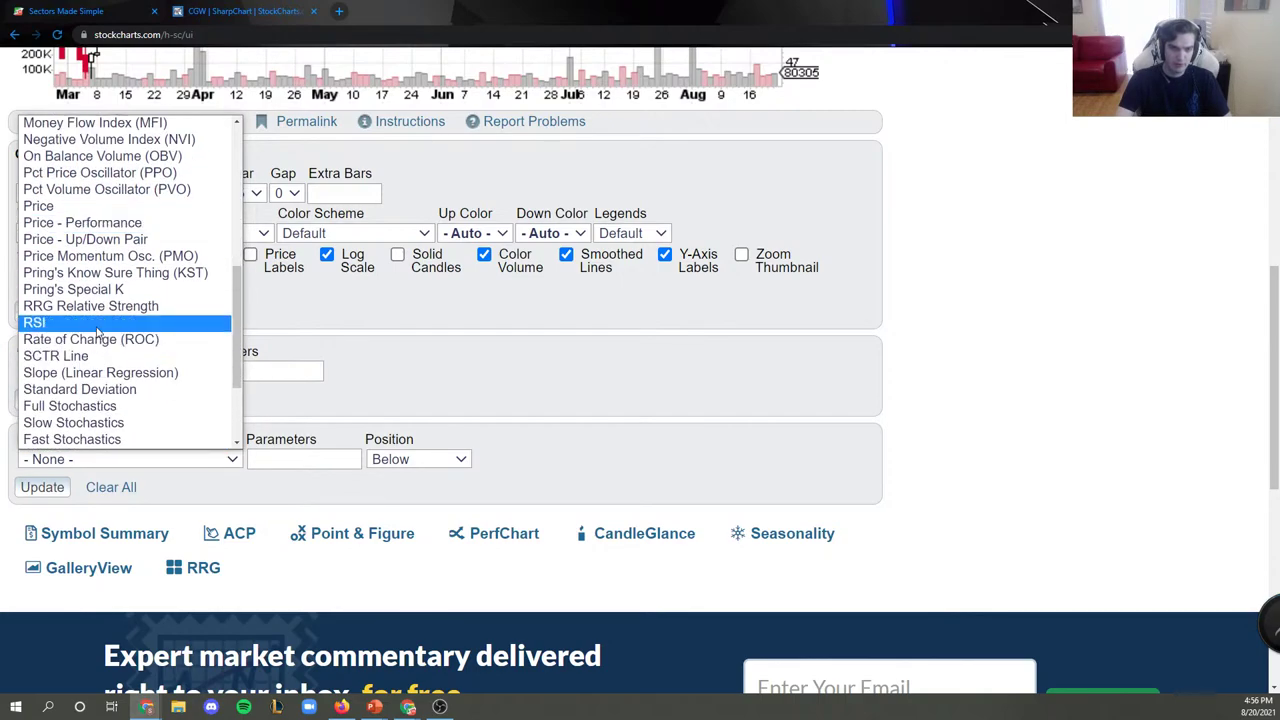
pyautogui.click(367, 351)
# Add a Pivot Points overlay to the CGW daily chart and examine its support and resistance levels.
pyautogui.click(100, 371)
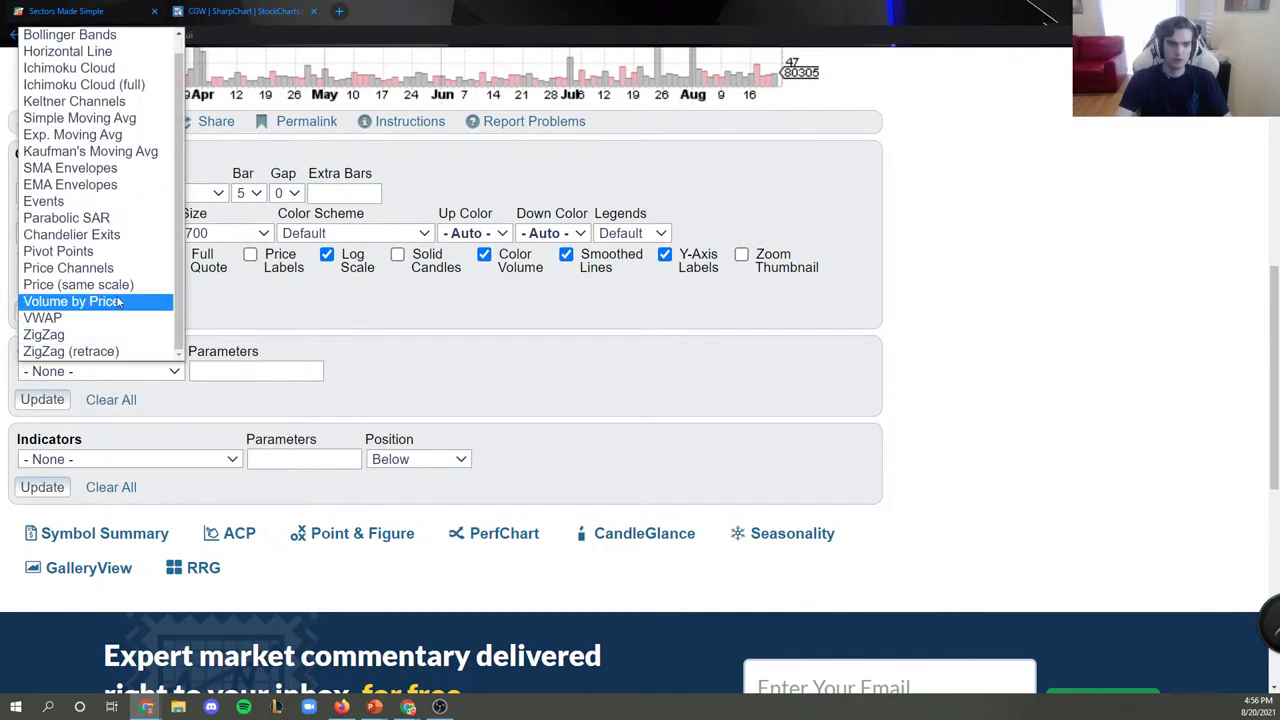
pyautogui.click(57, 249)
pyautogui.click(45, 422)
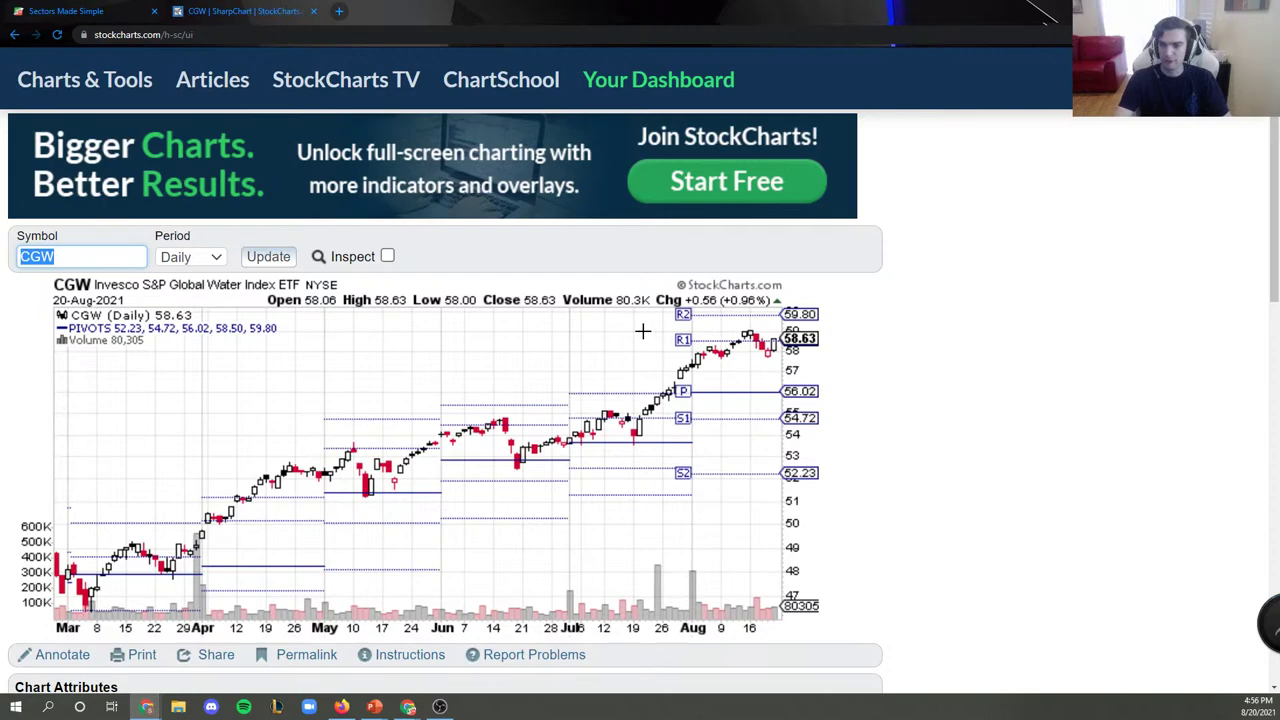
pyautogui.scroll(-1, 327, 309)
pyautogui.scroll(-2, 327, 309)
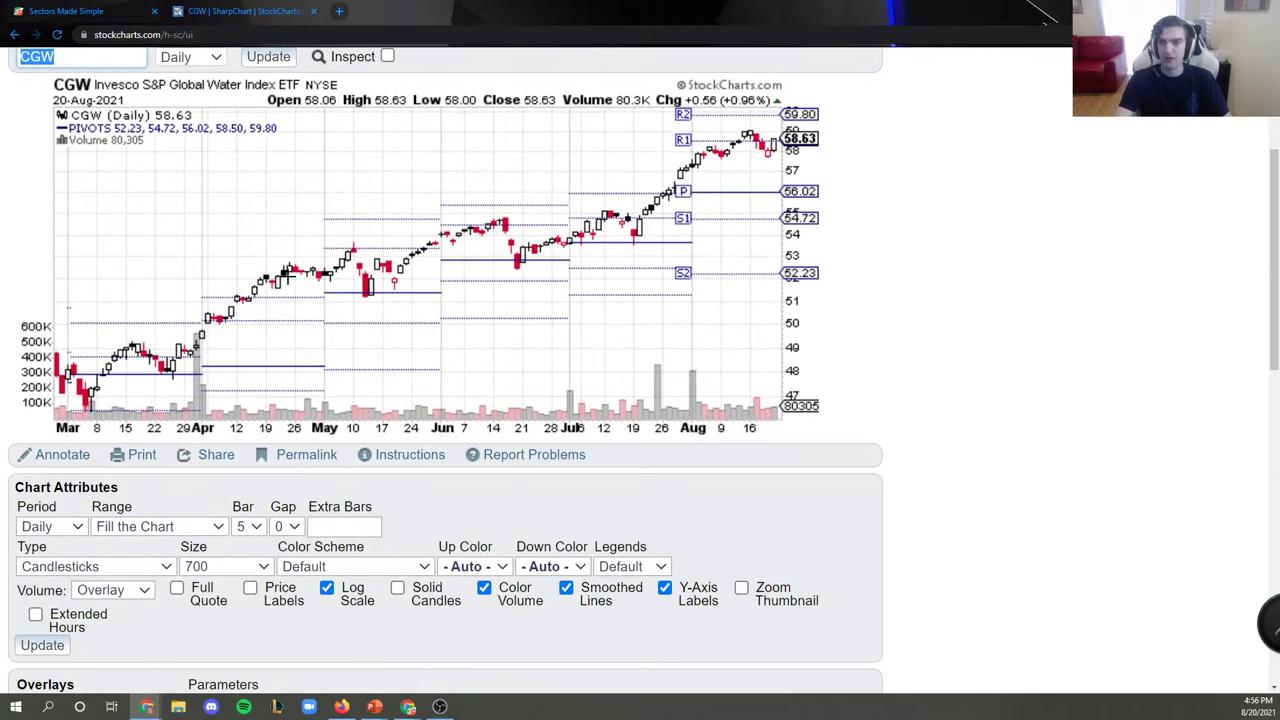
# Set the CGW chart's Pivot Points overlay parameter to f for Fibonacci pivots and update the chart.
pyautogui.scroll(-3, 160, 374)
pyautogui.click(219, 375)
pyautogui.write('f')
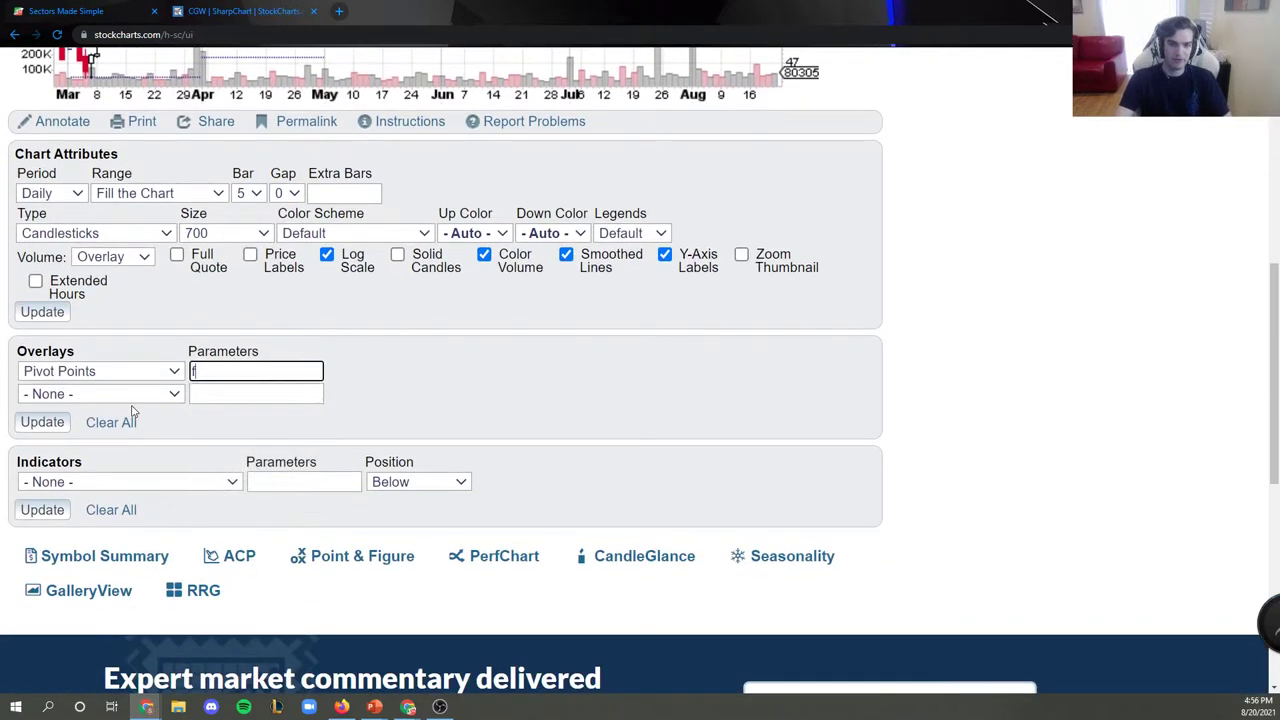
pyautogui.click(42, 422)
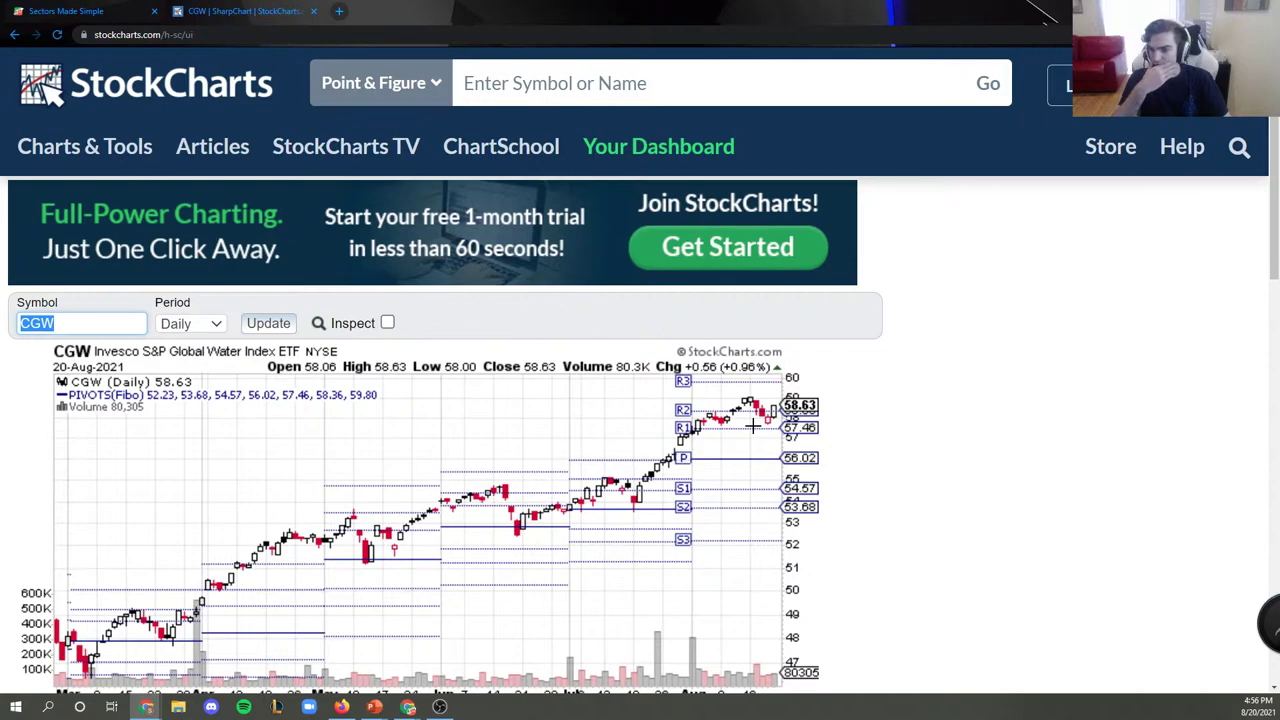
# Examine the Fibonacci pivot support and resistance levels on the CGW daily chart at different magnifications.
pyautogui.hotkey('ctrl', '+')
pyautogui.hotkey('ctrl', '+')
pyautogui.hotkey('ctrl', '+')
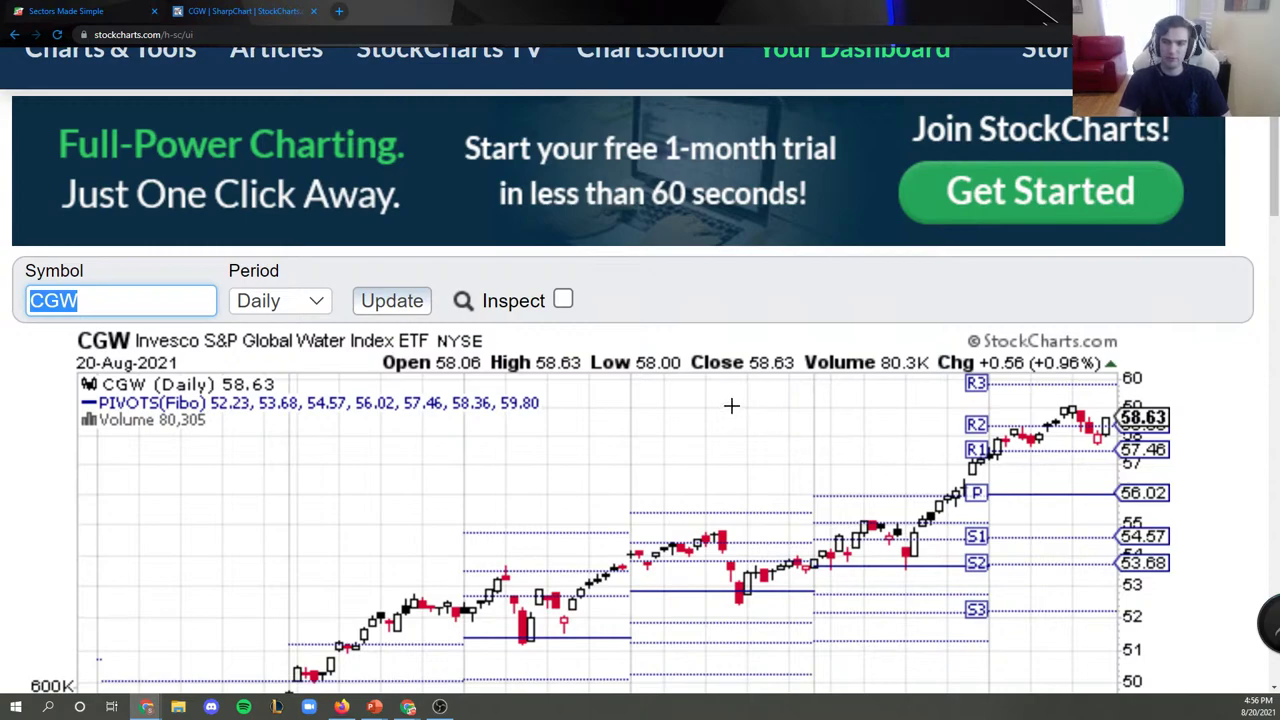
pyautogui.hotkey('ctrl', '-')
pyautogui.hotkey('ctrl', '-')
pyautogui.hotkey('ctrl', '-')
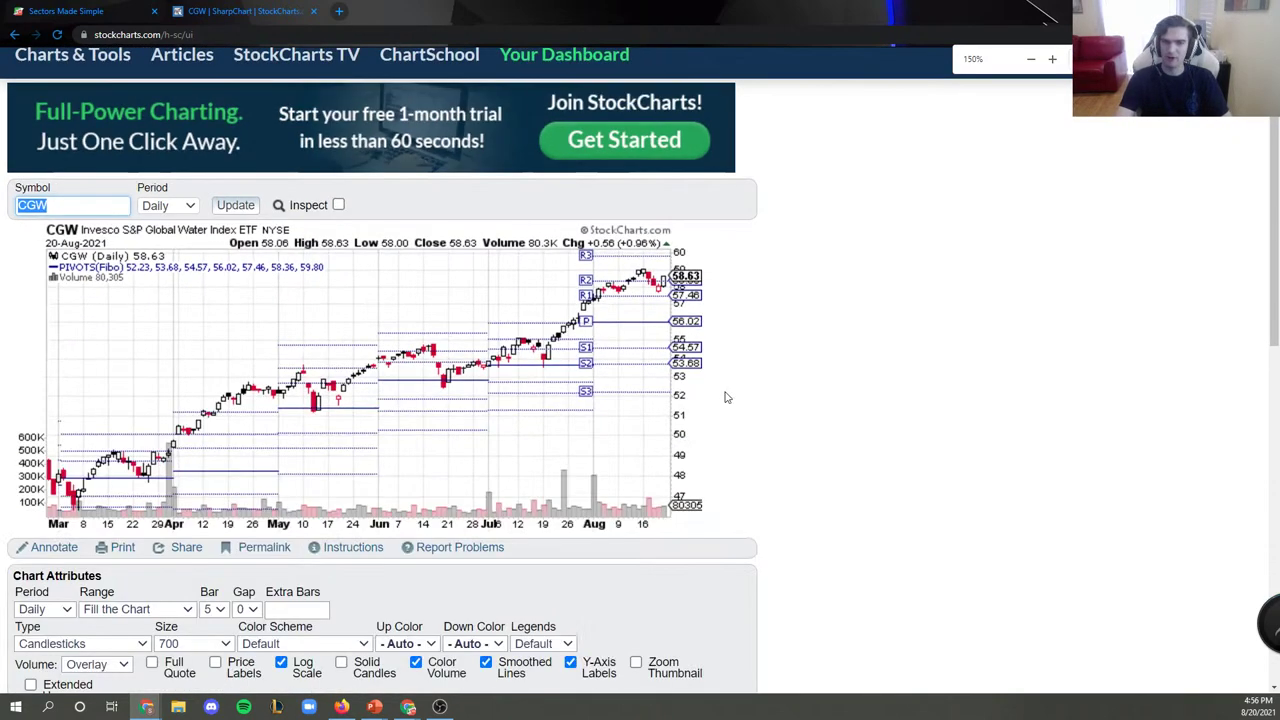
pyautogui.scroll(1, 724, 397)
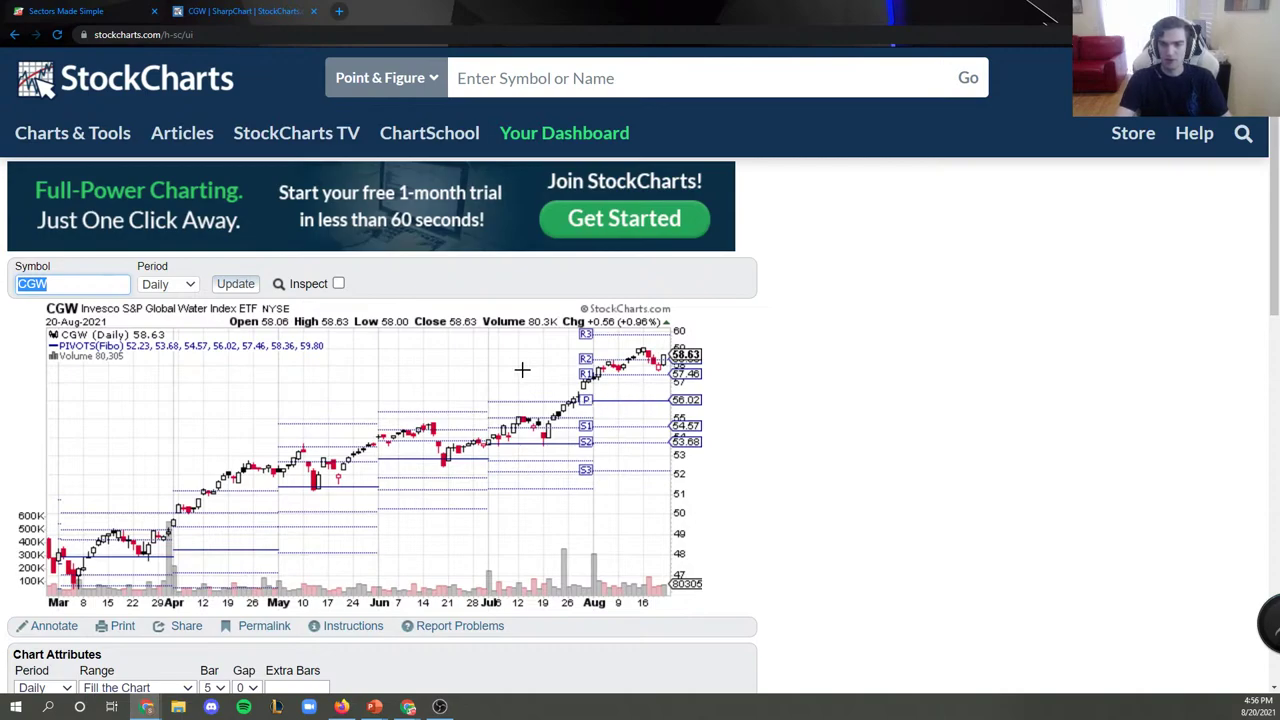
pyautogui.hotkey('ctrl', '+')
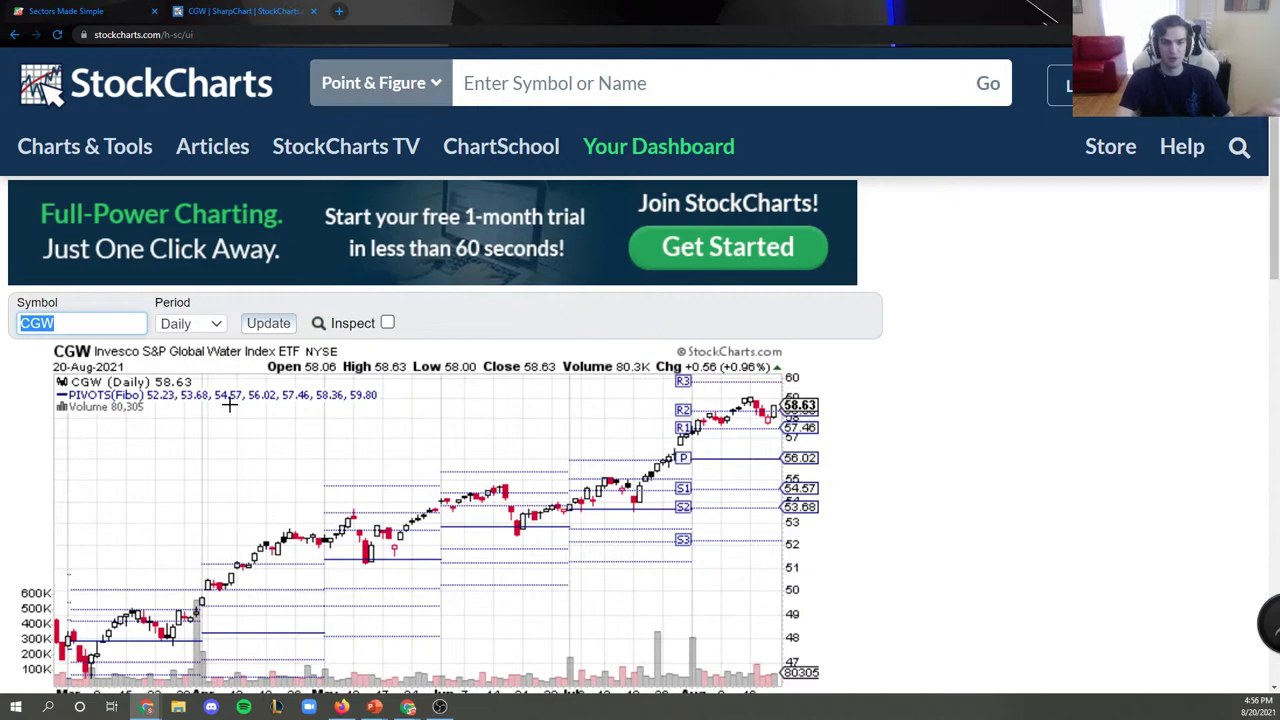
# Go back to the AWK Point & Figure page and look up AWK as a SharpChart.
pyautogui.click(14, 36)
pyautogui.click(14, 36)
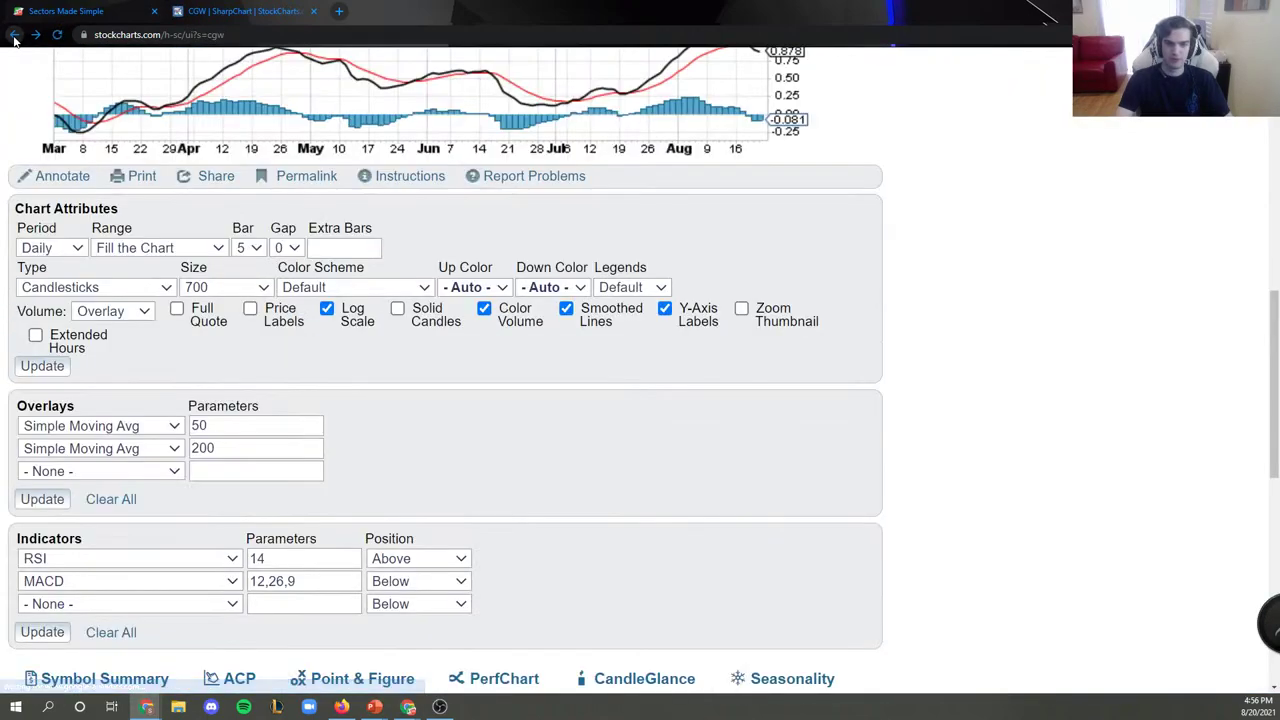
pyautogui.click(14, 36)
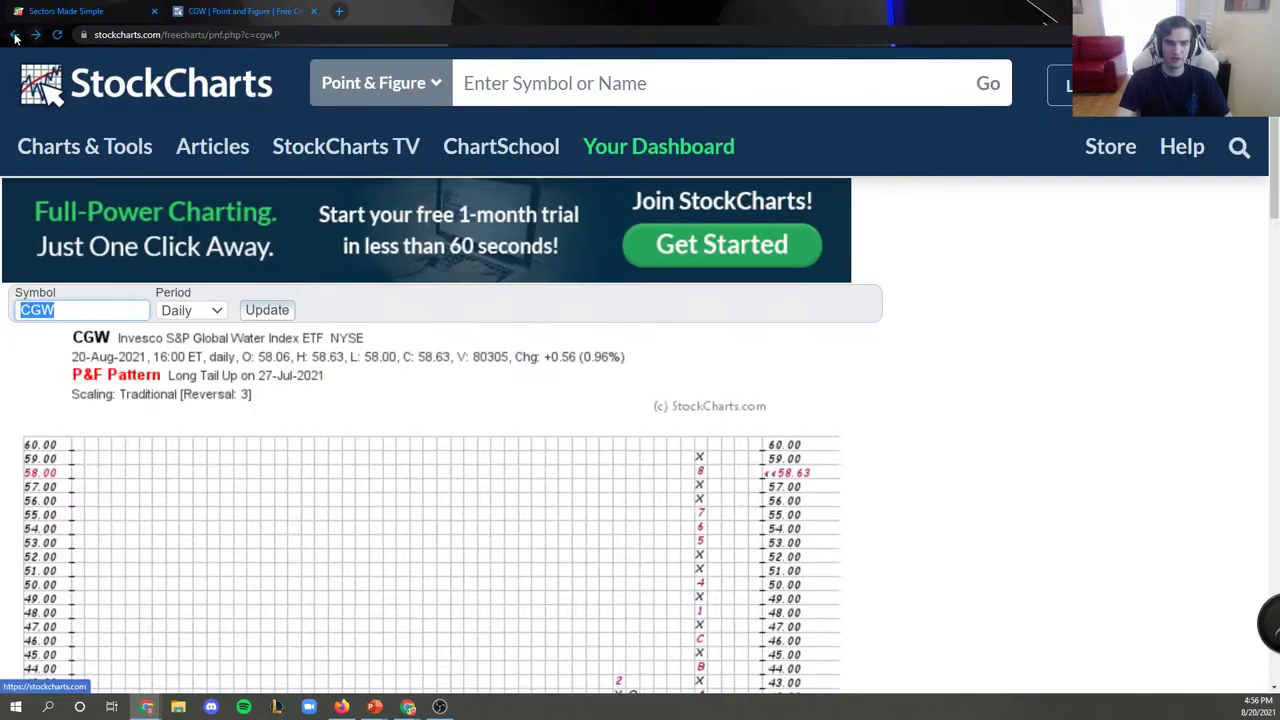
pyautogui.click(14, 36)
pyautogui.click(380, 83)
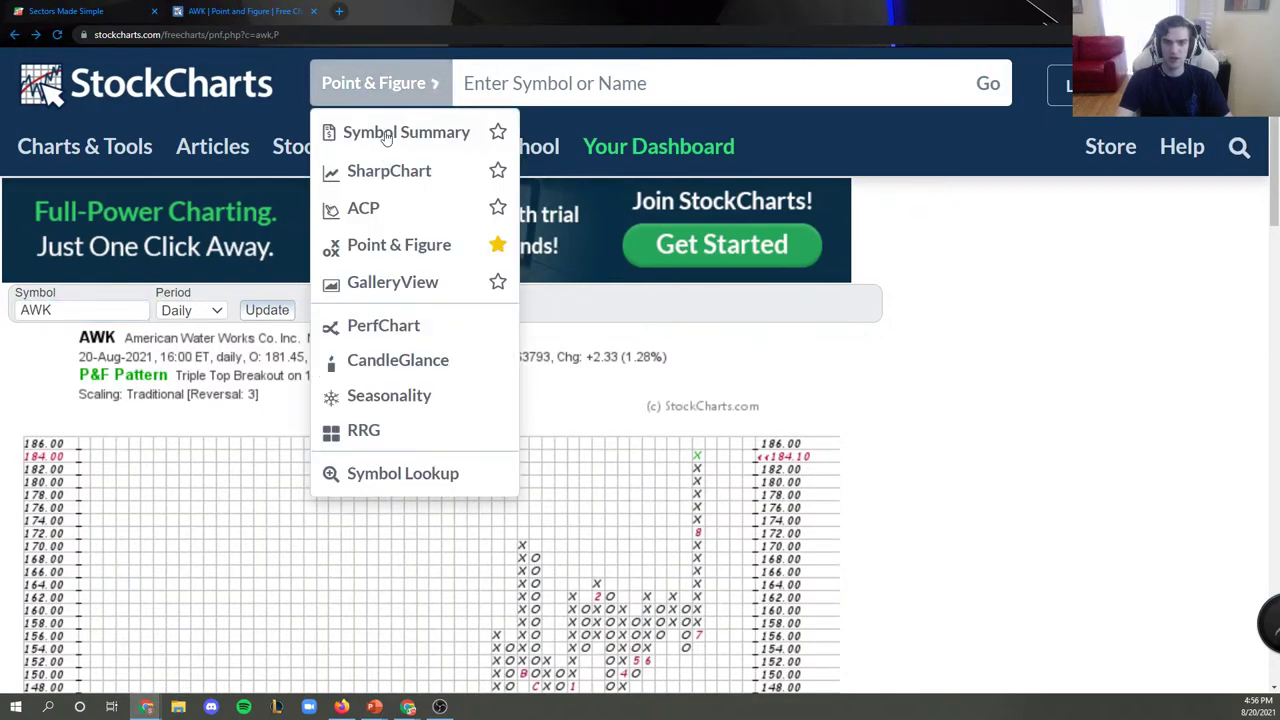
pyautogui.click(394, 168)
pyautogui.write('awk')
pyautogui.press('Return')
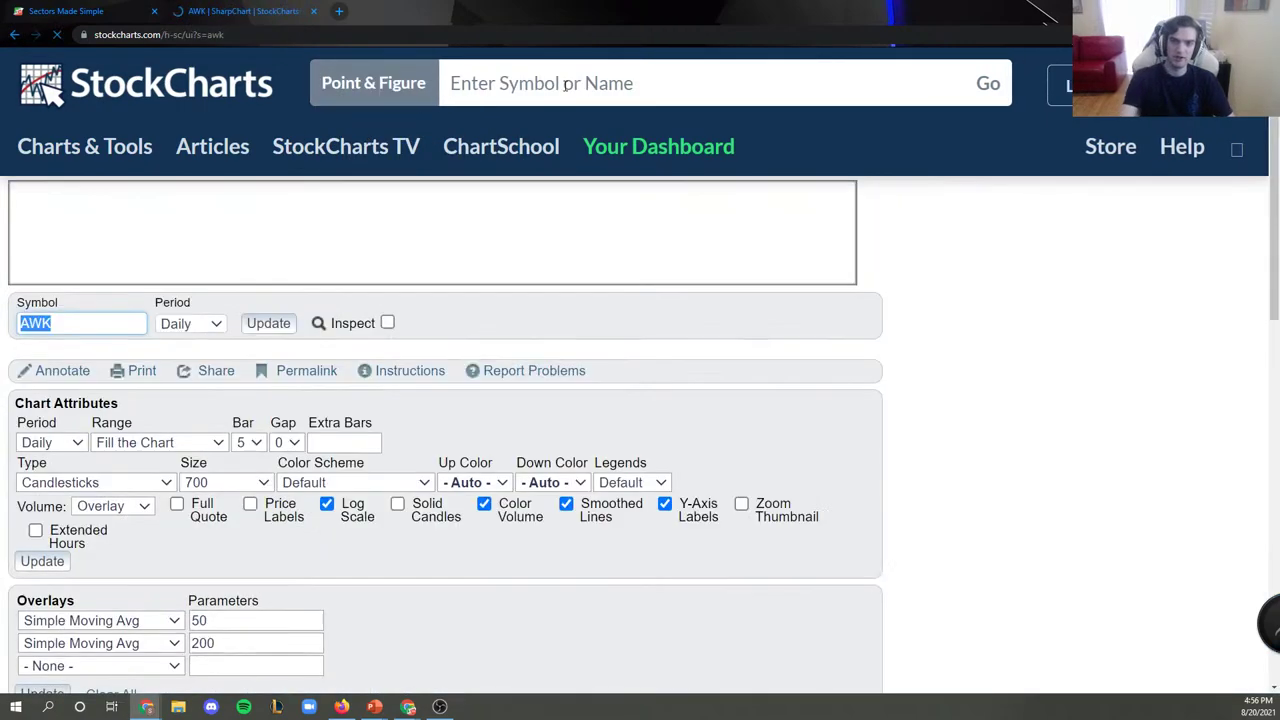
# Clear all overlays from the AWK SharpChart.
pyautogui.scroll(-3, 300, 420)
pyautogui.scroll(-5, 272, 396)
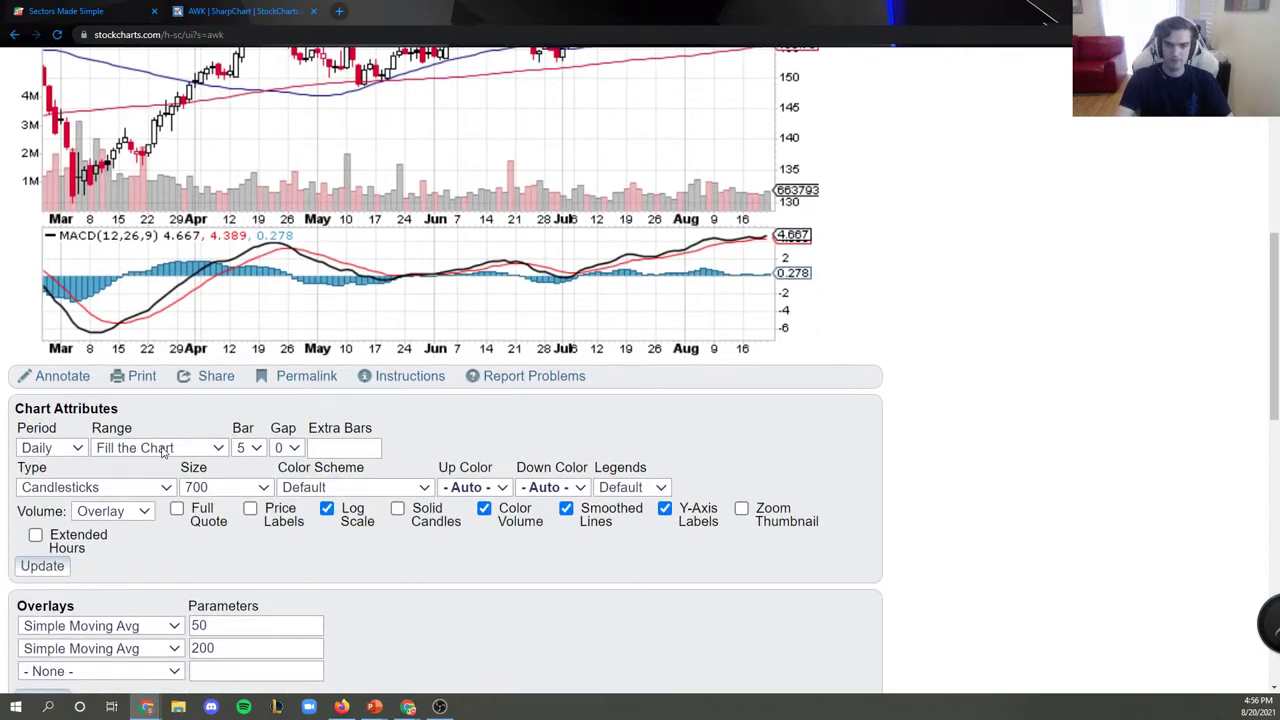
pyautogui.click(111, 566)
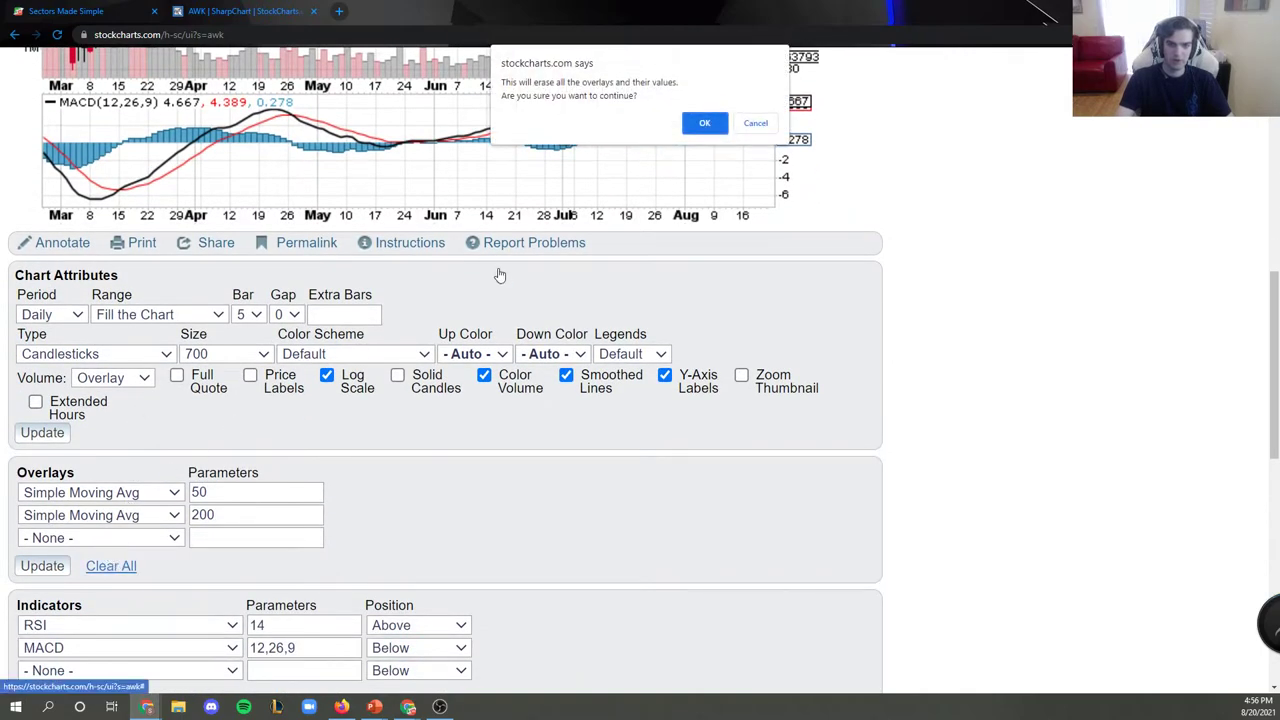
pyautogui.click(700, 126)
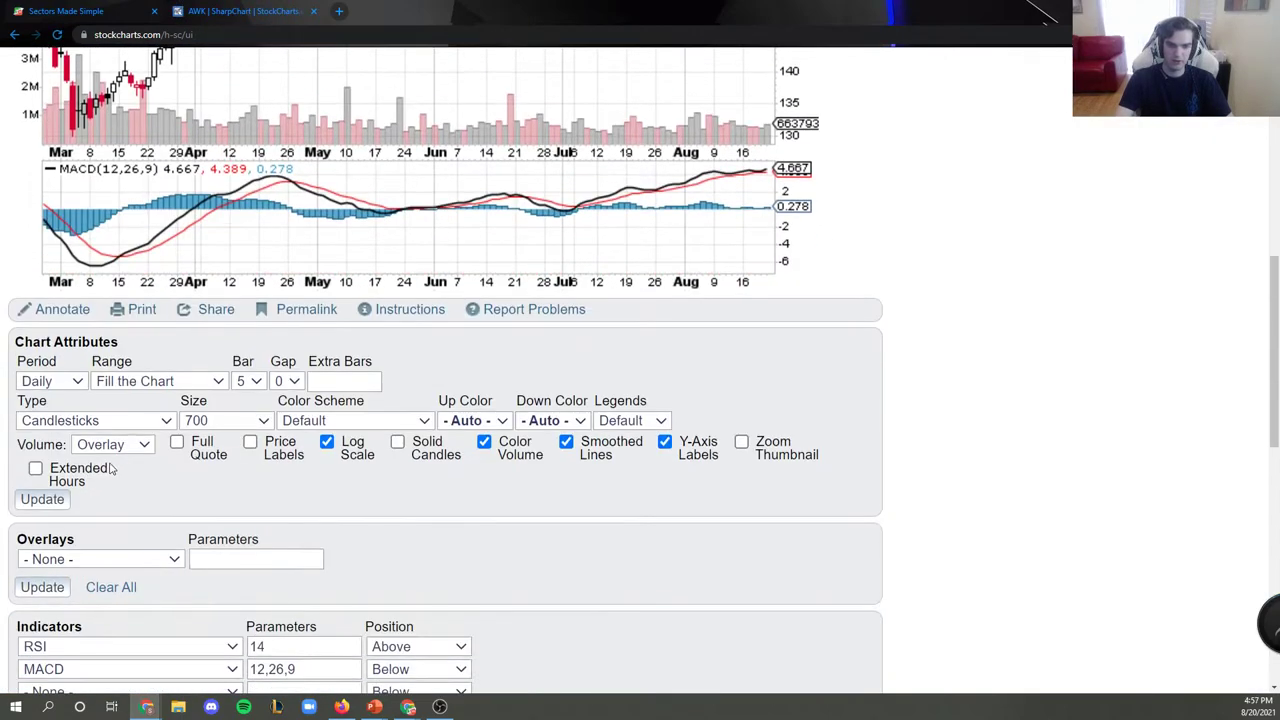
# Add a Pivot Points overlay to the AWK daily chart and examine its pivot levels and RSI.
pyautogui.click(100, 559)
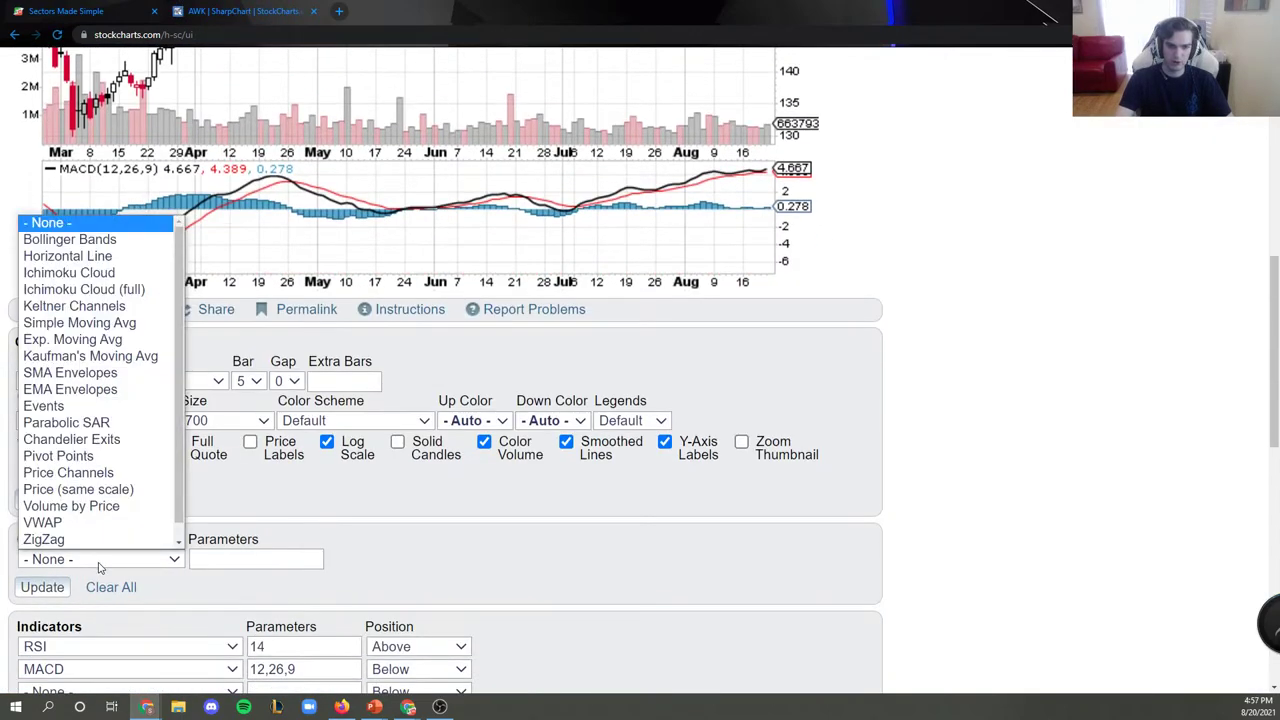
pyautogui.scroll(-1, 60, 440)
pyautogui.click(60, 432)
pyautogui.click(42, 609)
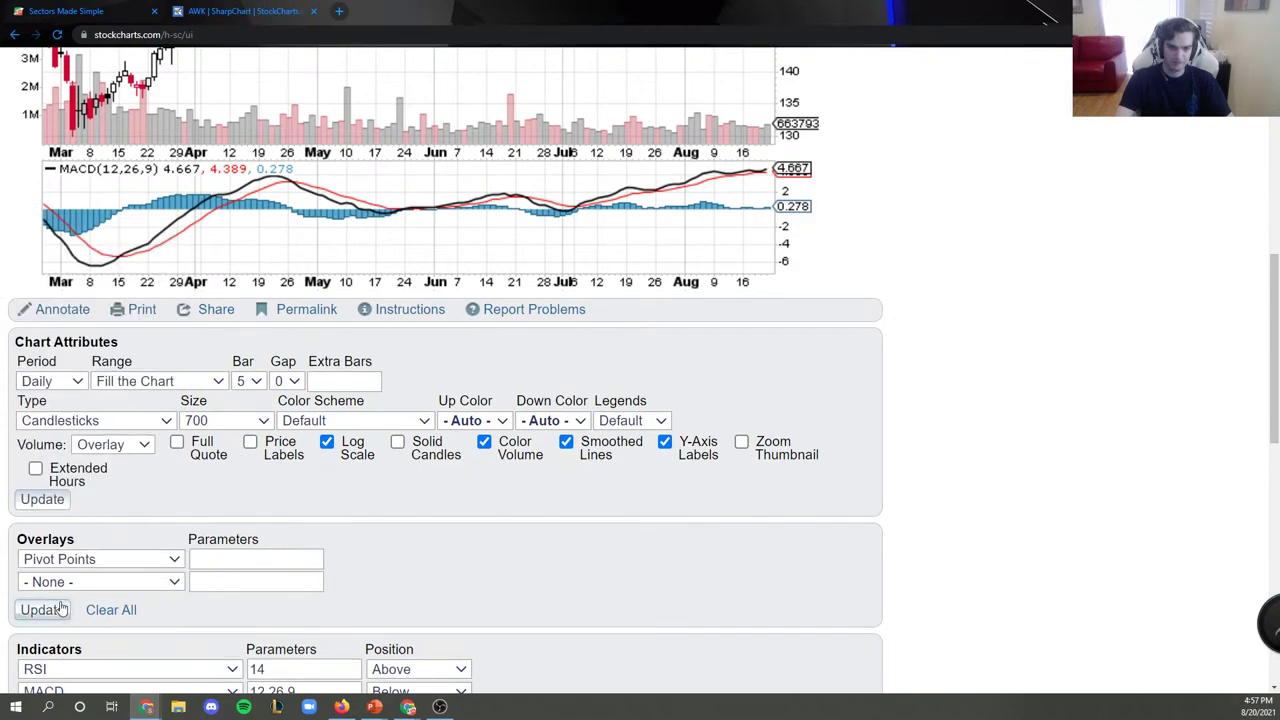
pyautogui.scroll(-1, 989, 446)
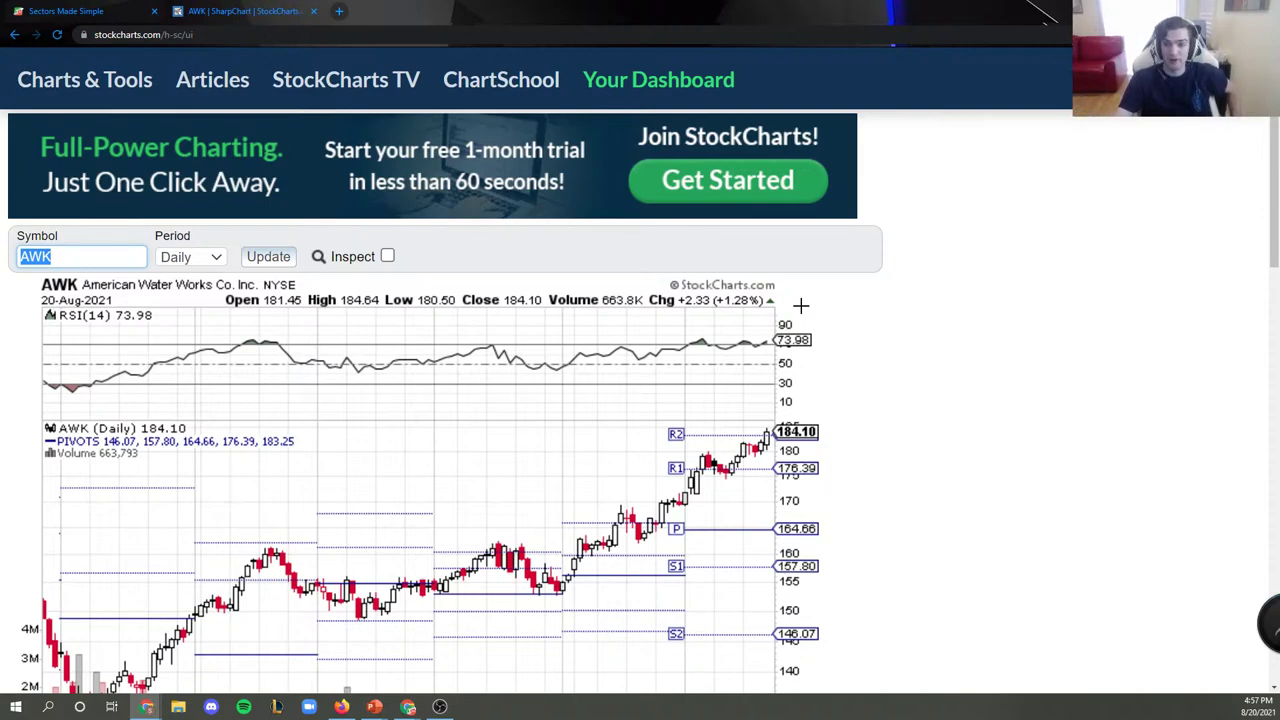
pyautogui.scroll(-1, 840, 412)
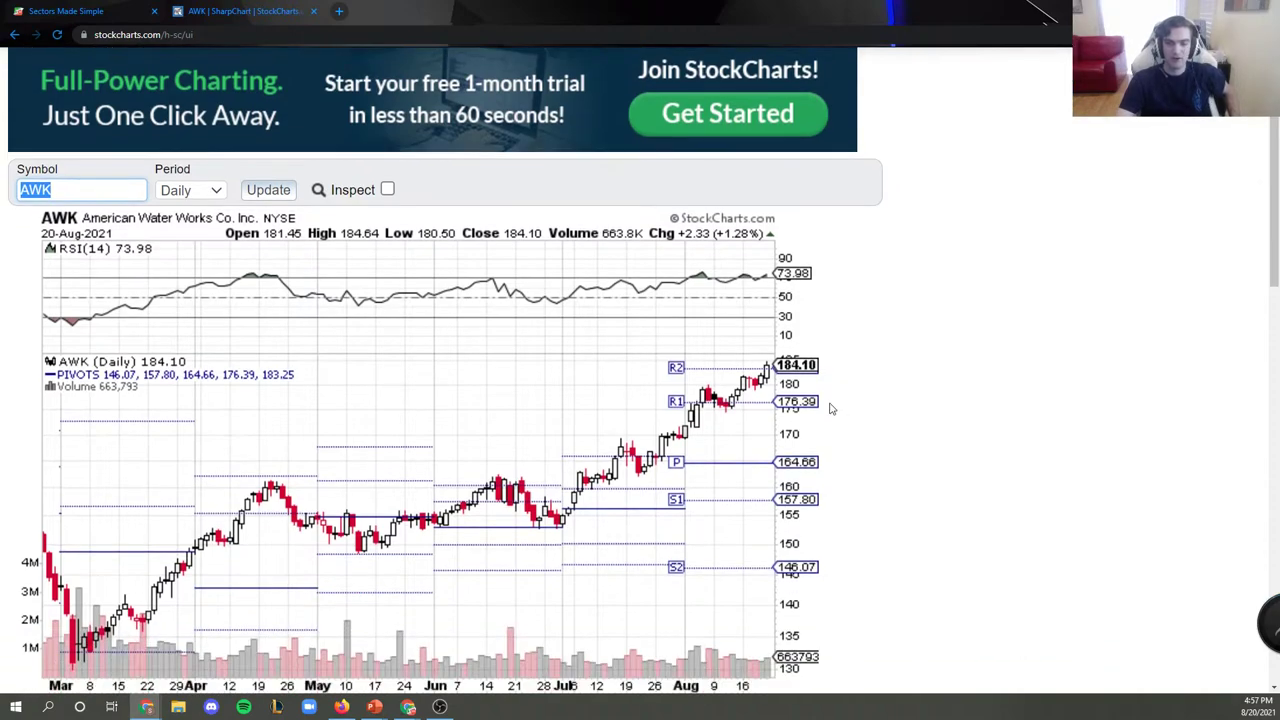
pyautogui.scroll(1, 875, 363)
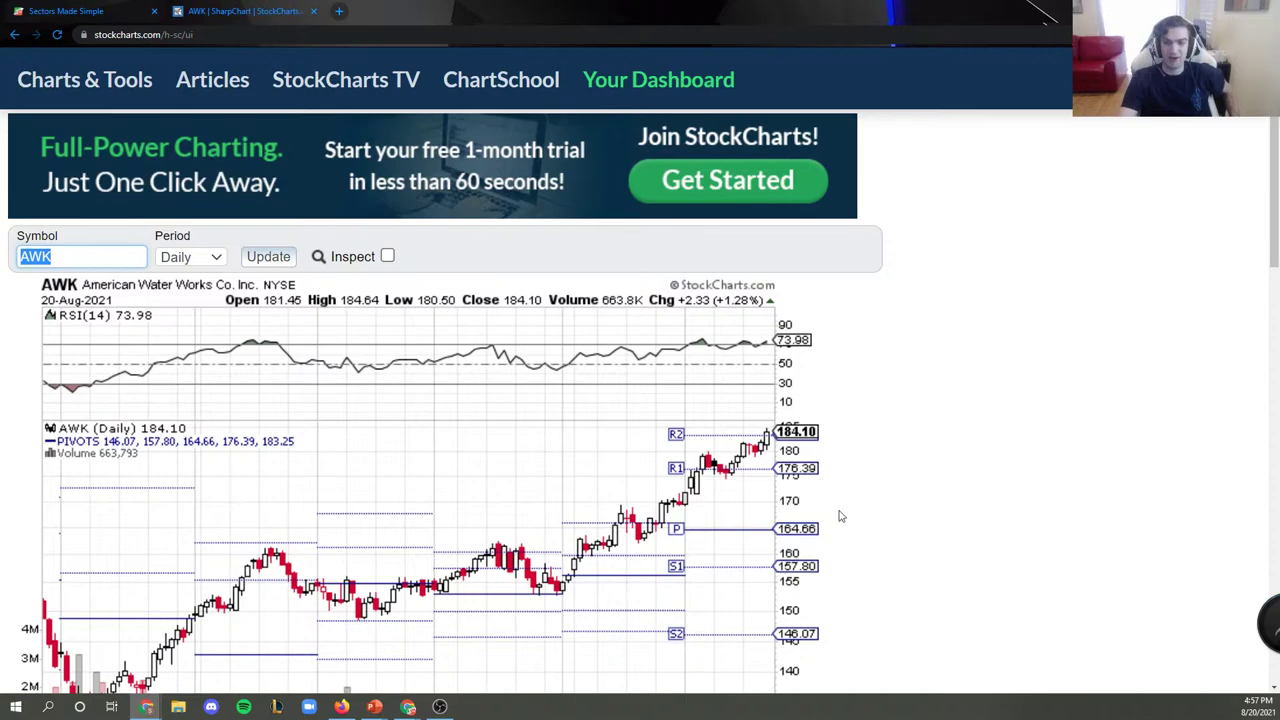
pyautogui.scroll(1, 706, 579)
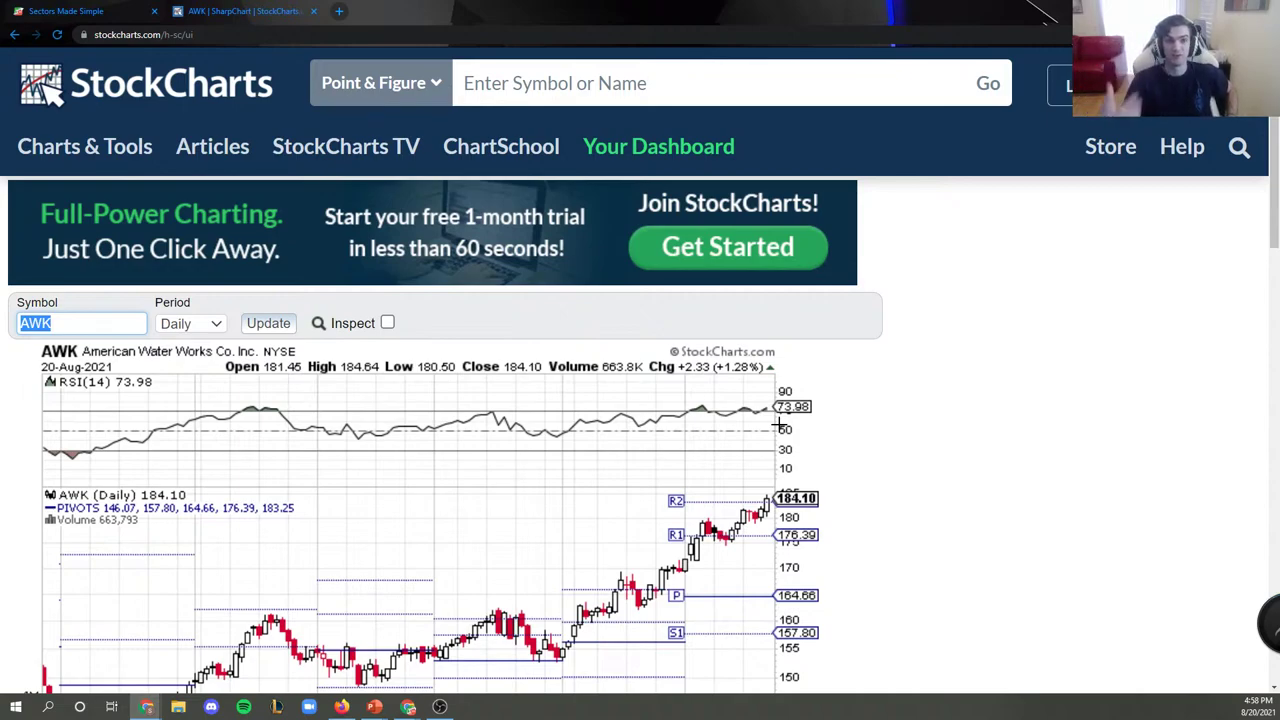
# Switch to Sectors Made Simple, refresh the custom matrix list and check the status of the newest AAPL, DOCU, FTNT matrix.
pyautogui.click(92, 7)
pyautogui.click(407, 117)
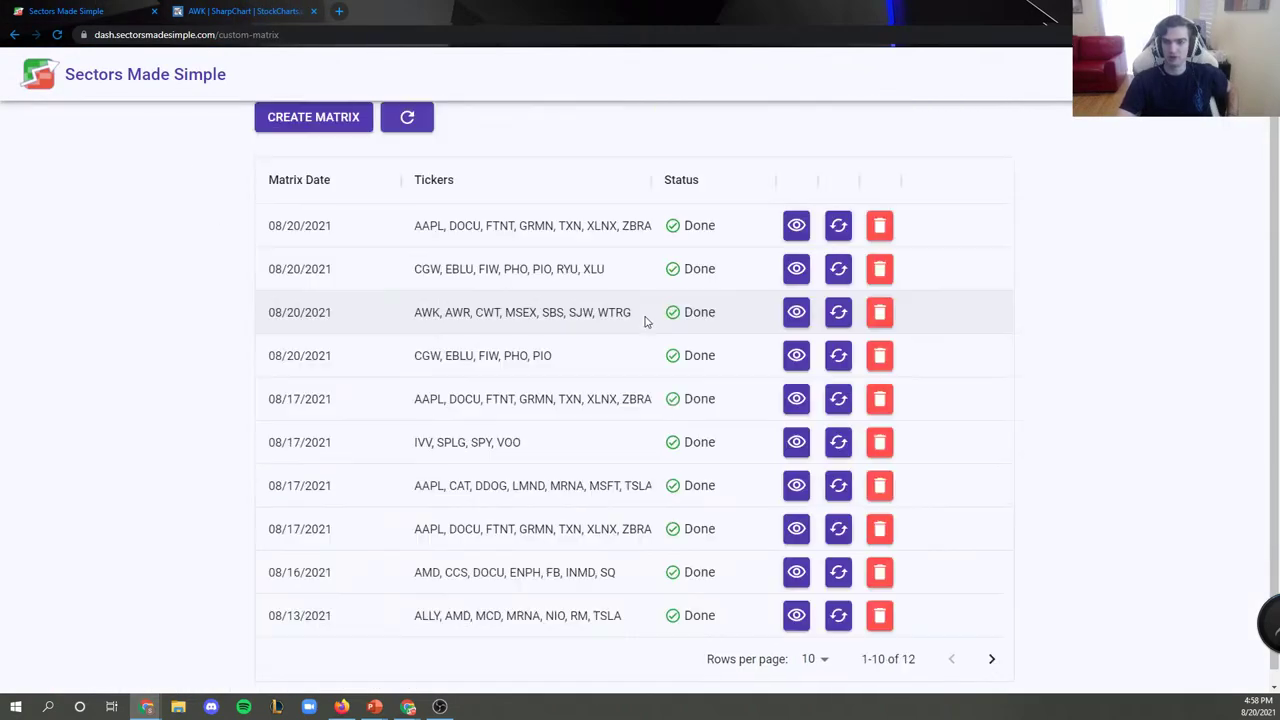
pyautogui.scroll(-1, 645, 321)
pyautogui.doubleClick(700, 212)
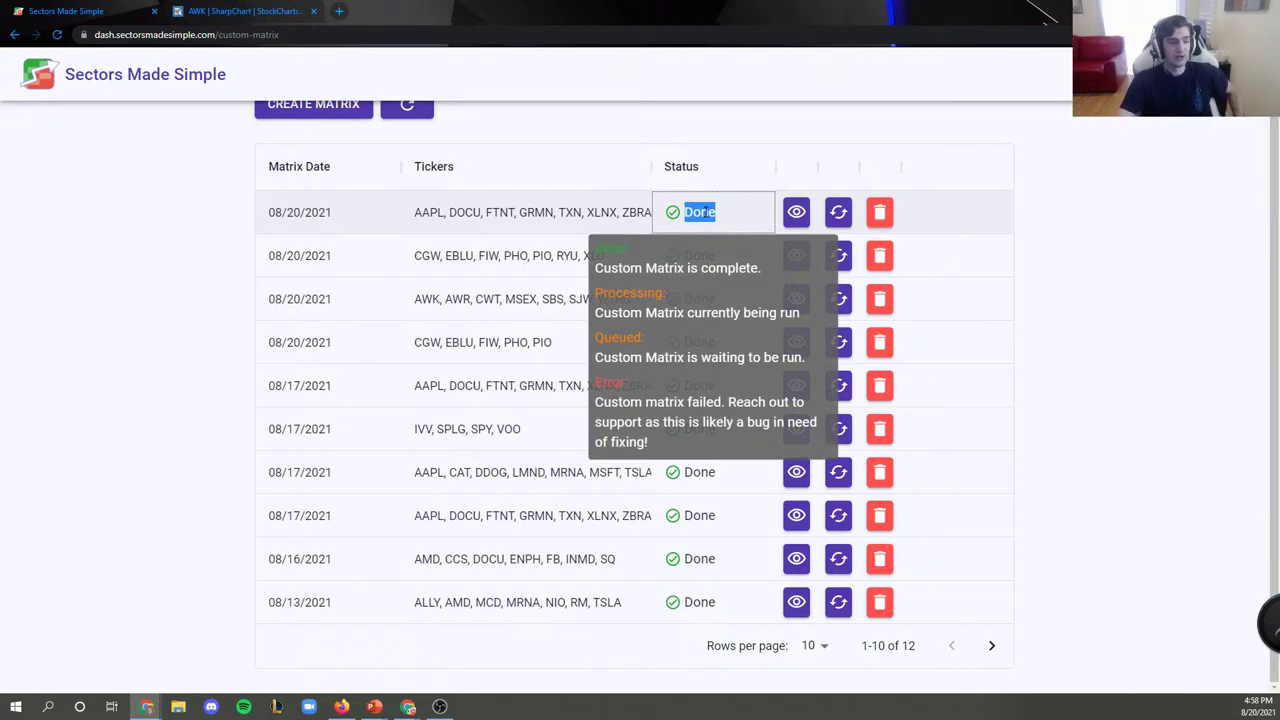
pyautogui.click(563, 206)
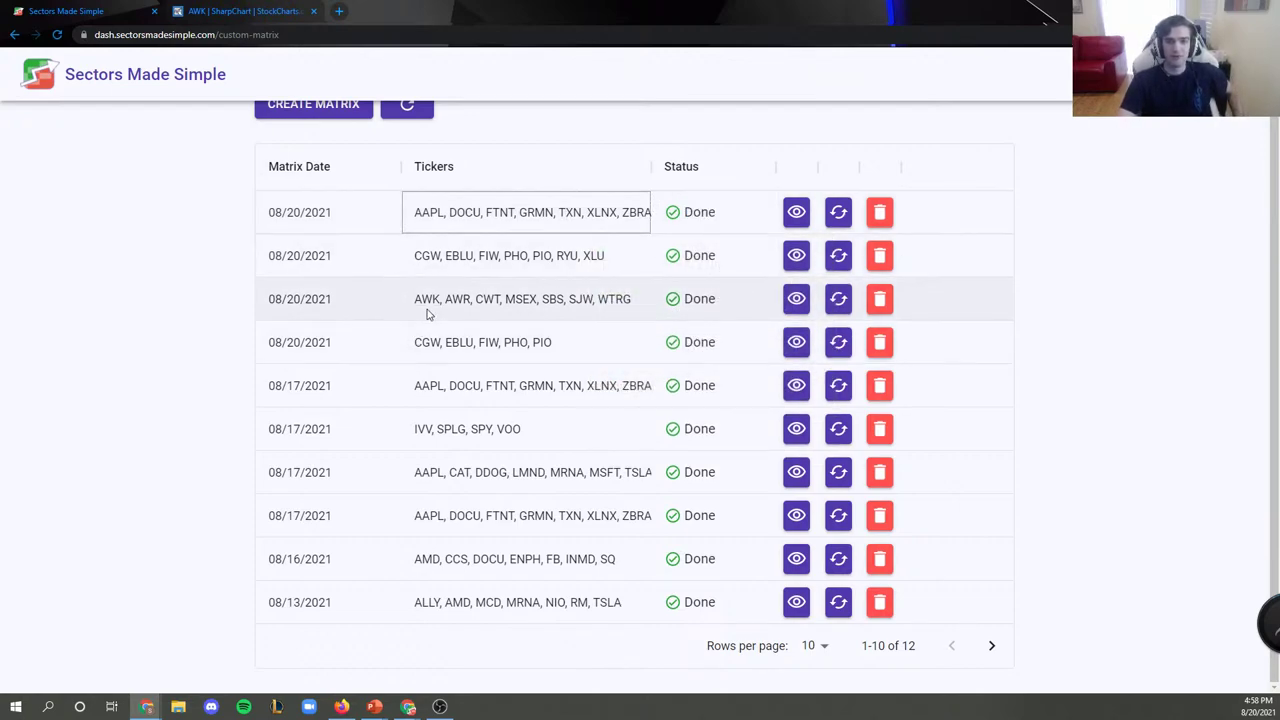
# Examine the tickers of the CGW, EBLU, FIW, PHO, PIO custom matrix in the list.
pyautogui.moveTo(418, 343); pyautogui.dragTo(586, 346)
pyautogui.click(586, 346)
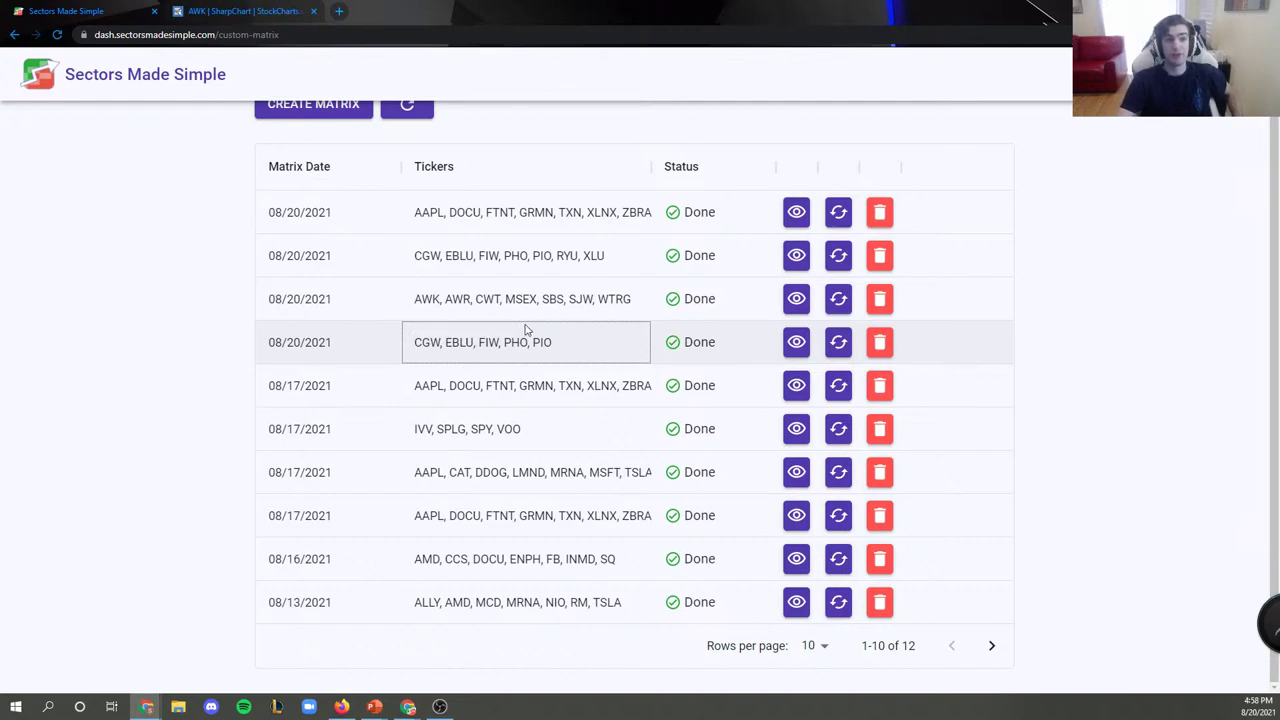
pyautogui.scroll(2, 503, 363)
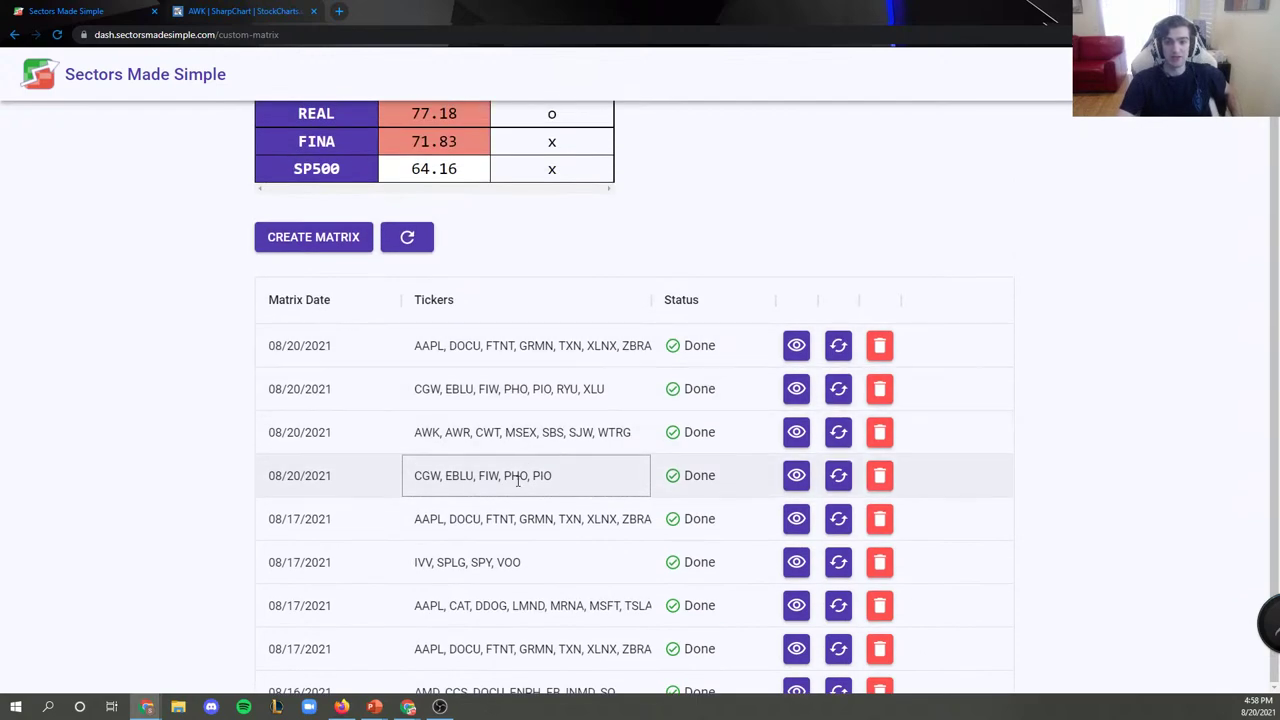
pyautogui.tripleClick(498, 479)
pyautogui.click(512, 472)
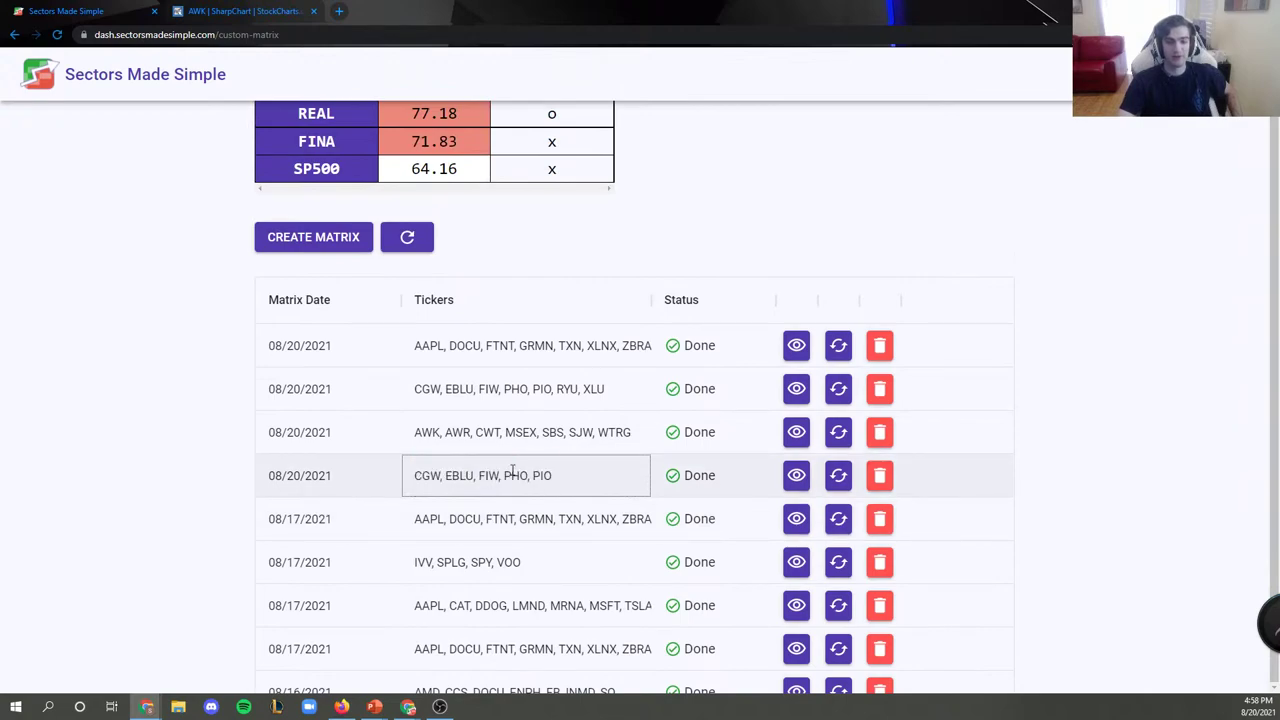